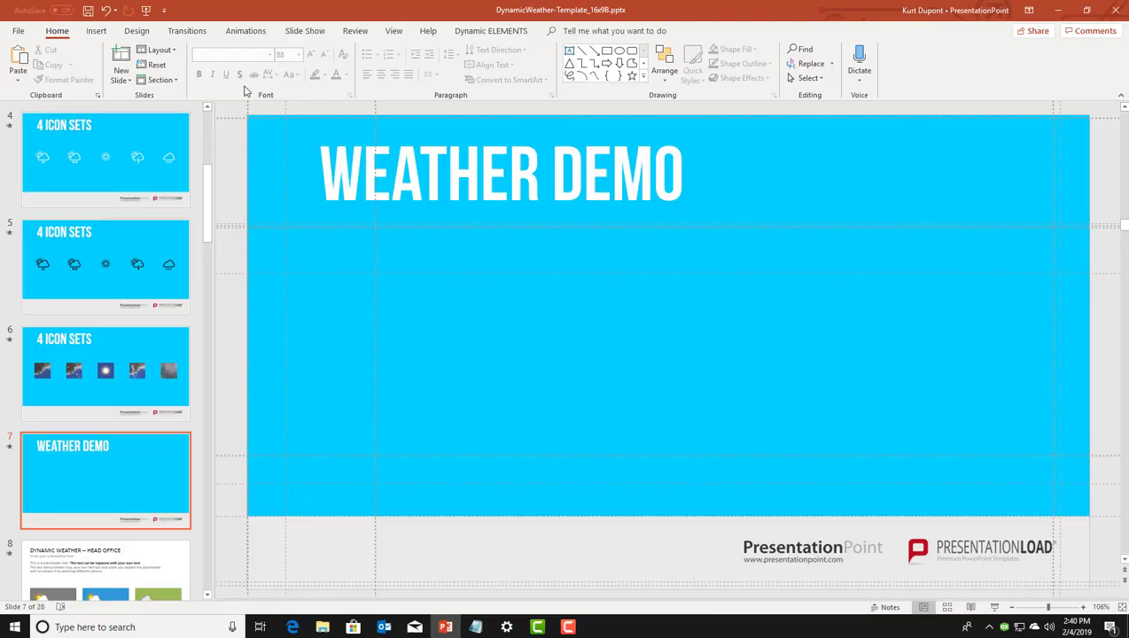
# Open the Dynamic Elements Weather add-on and add New York, NY as a location
pyautogui.click(452, 37)
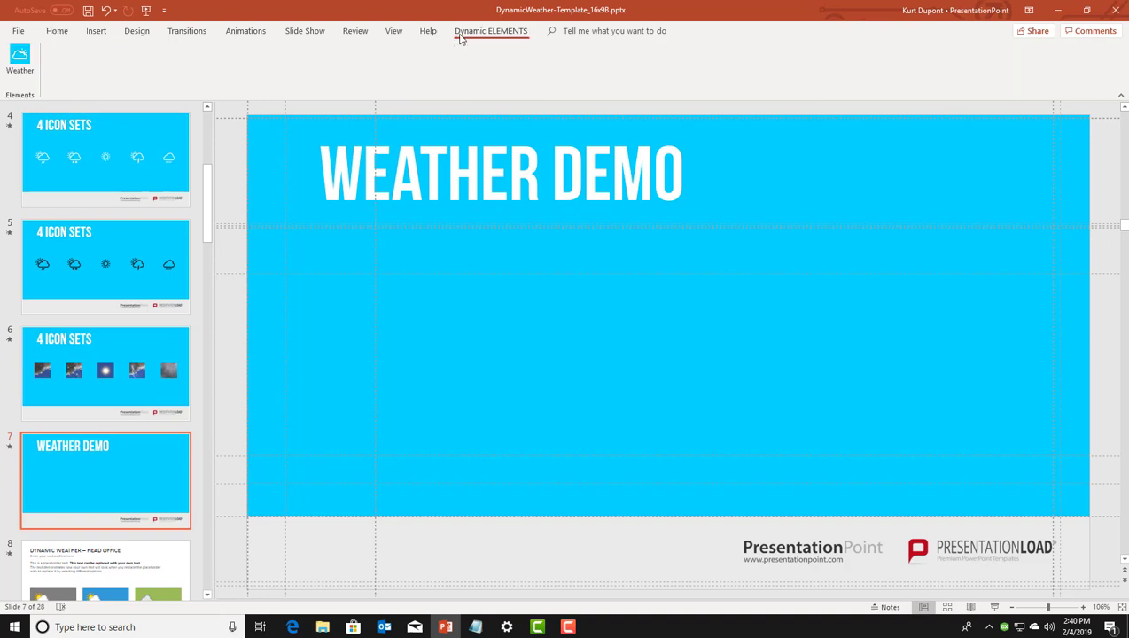
pyautogui.click(21, 60)
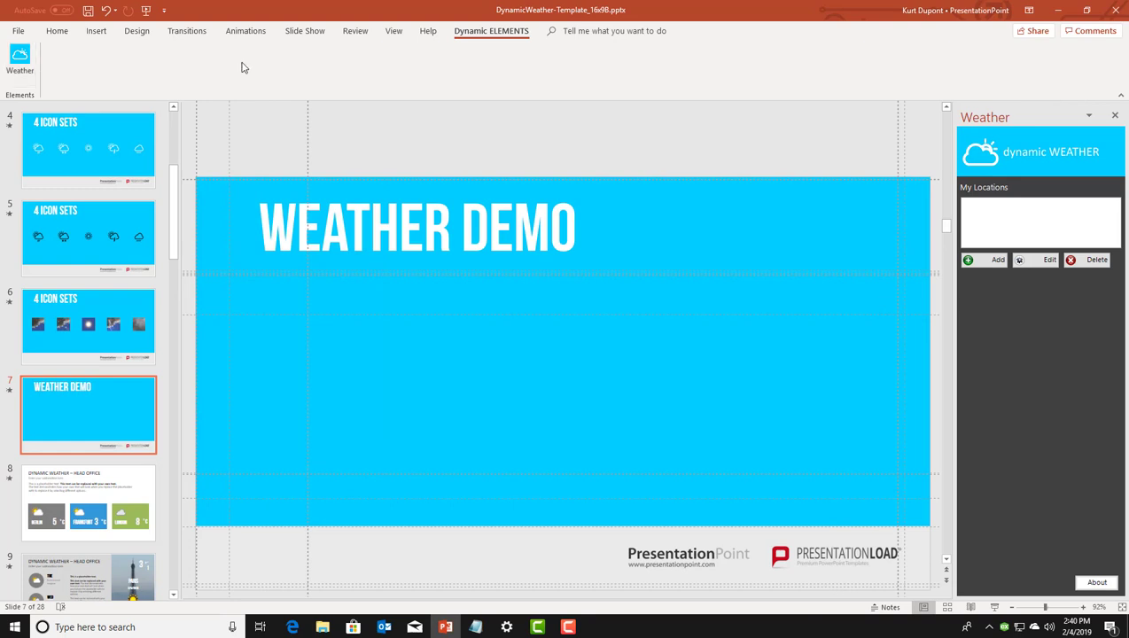
pyautogui.click(994, 264)
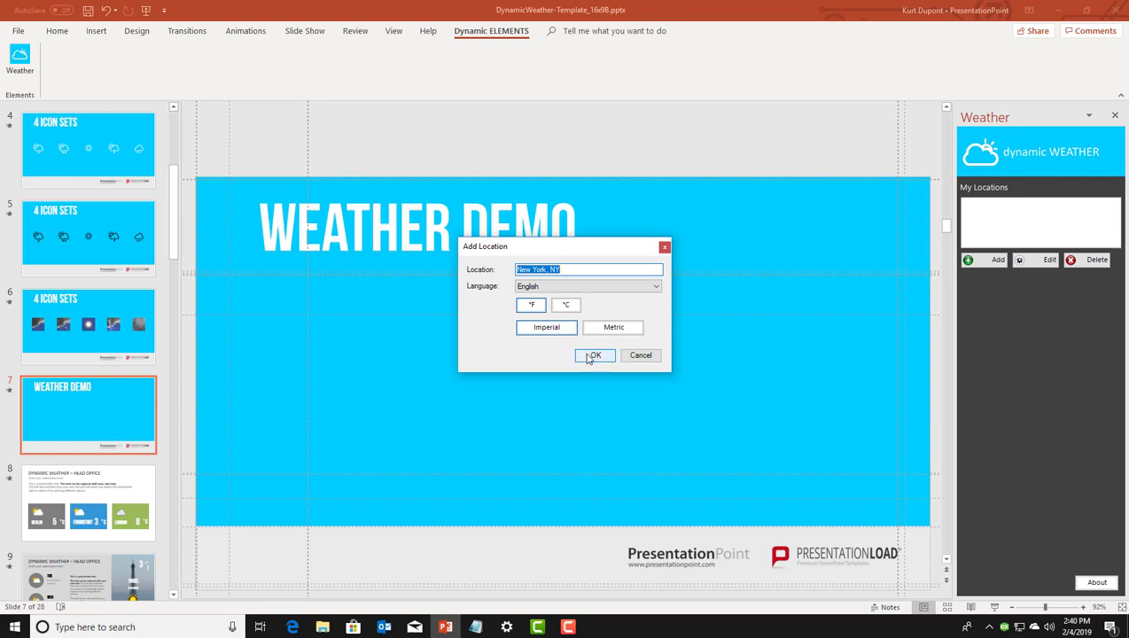
pyautogui.click(594, 355)
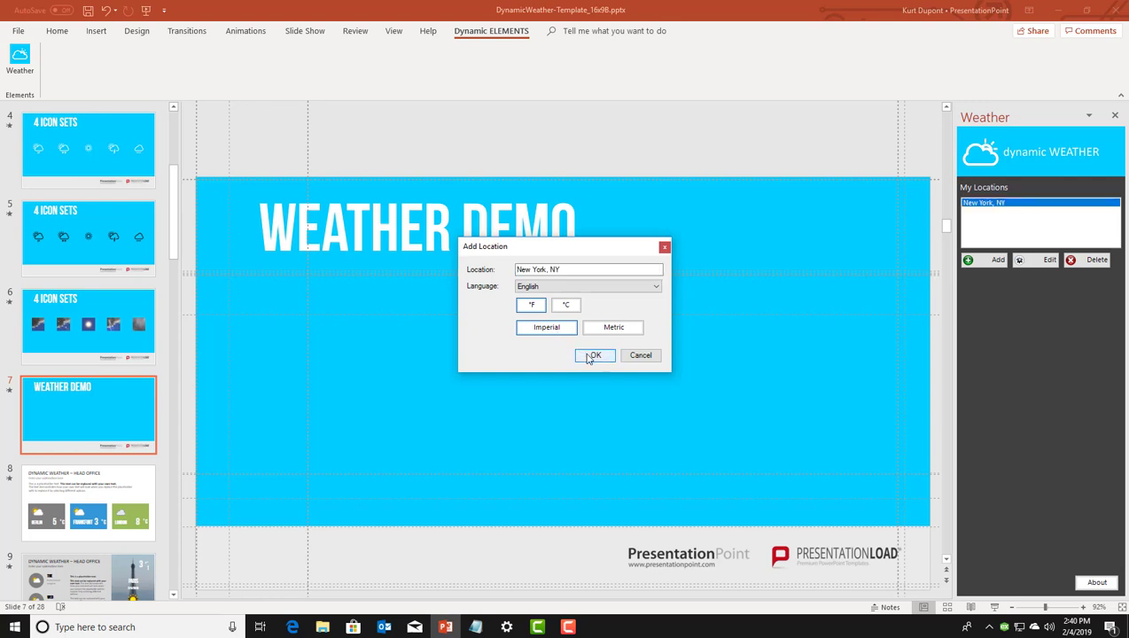
# Add Paris as a second weather location with French as its language
pyautogui.click(971, 262)
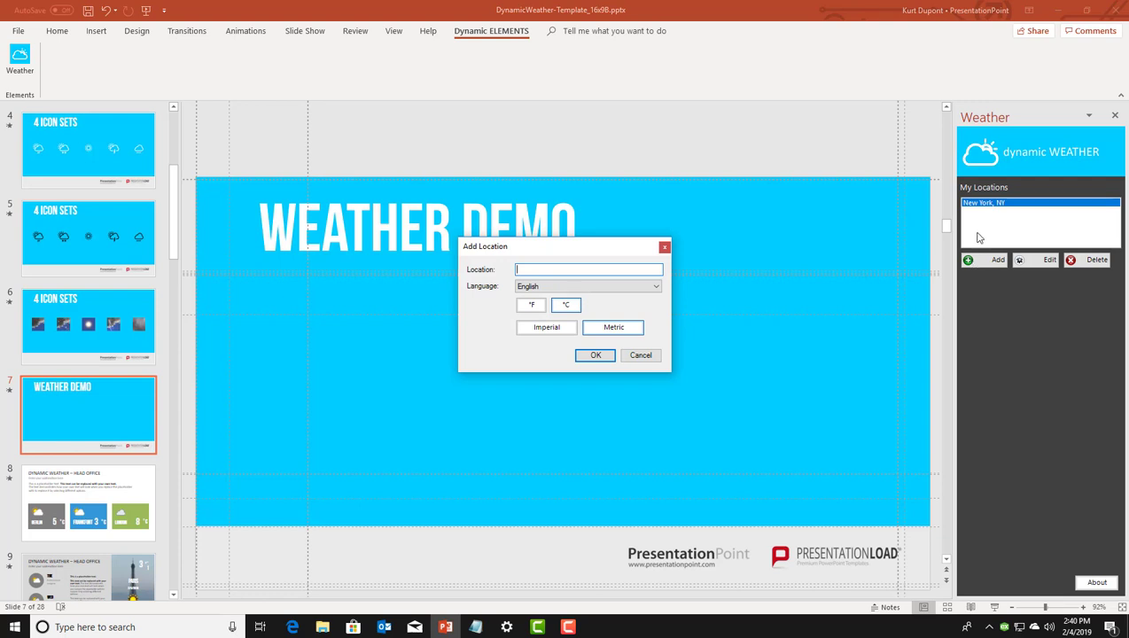
pyautogui.write('Paris')
pyautogui.click(623, 285)
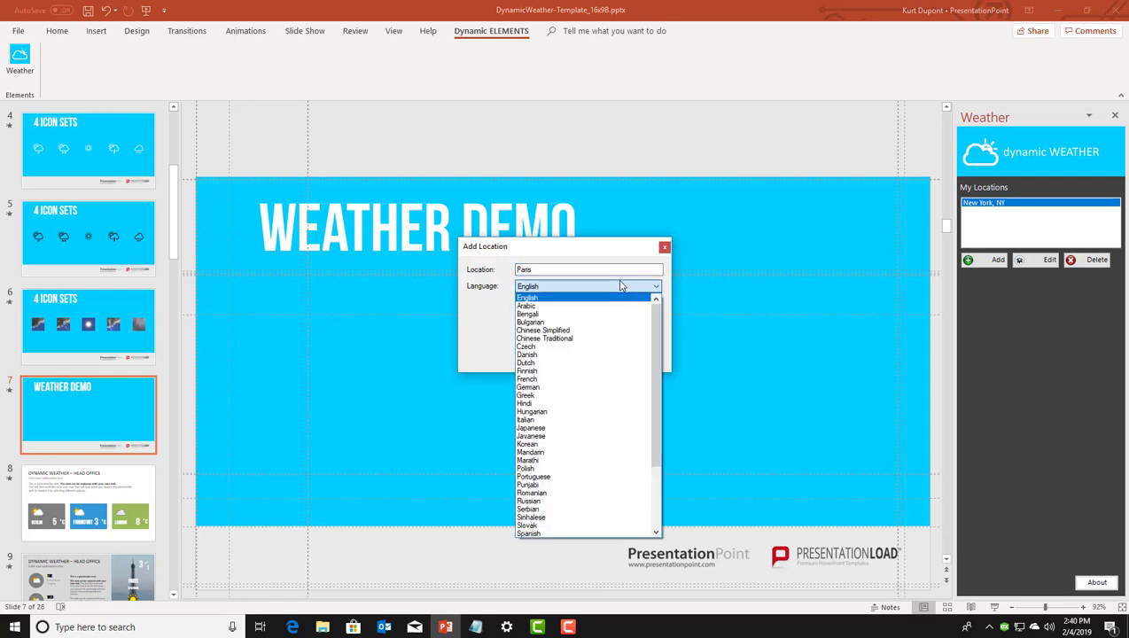
pyautogui.click(557, 378)
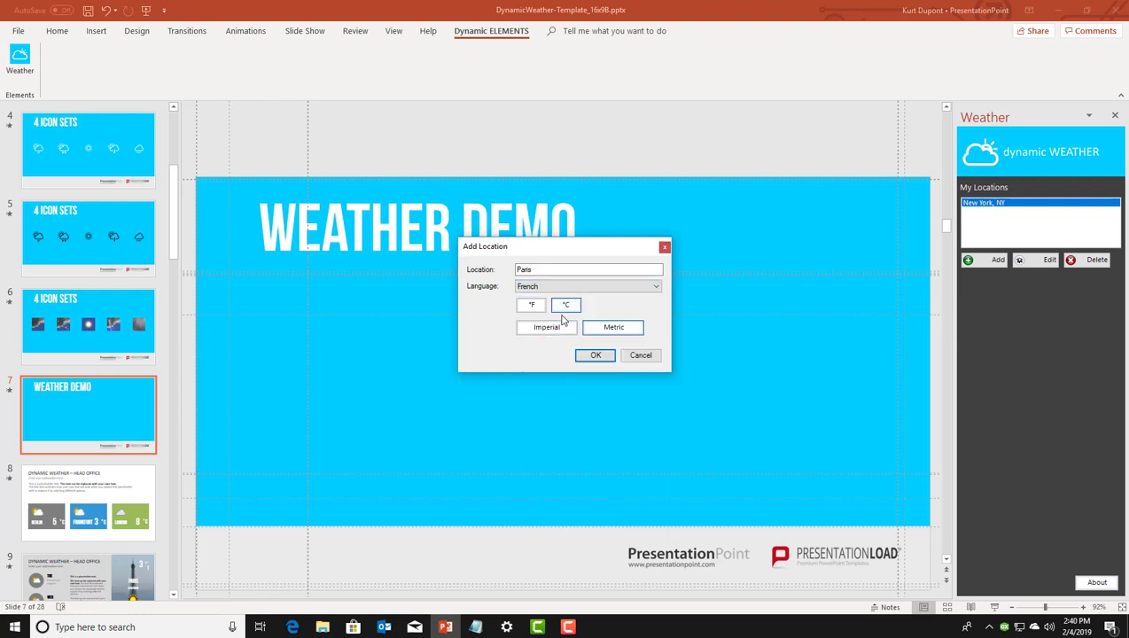
pyautogui.click(592, 358)
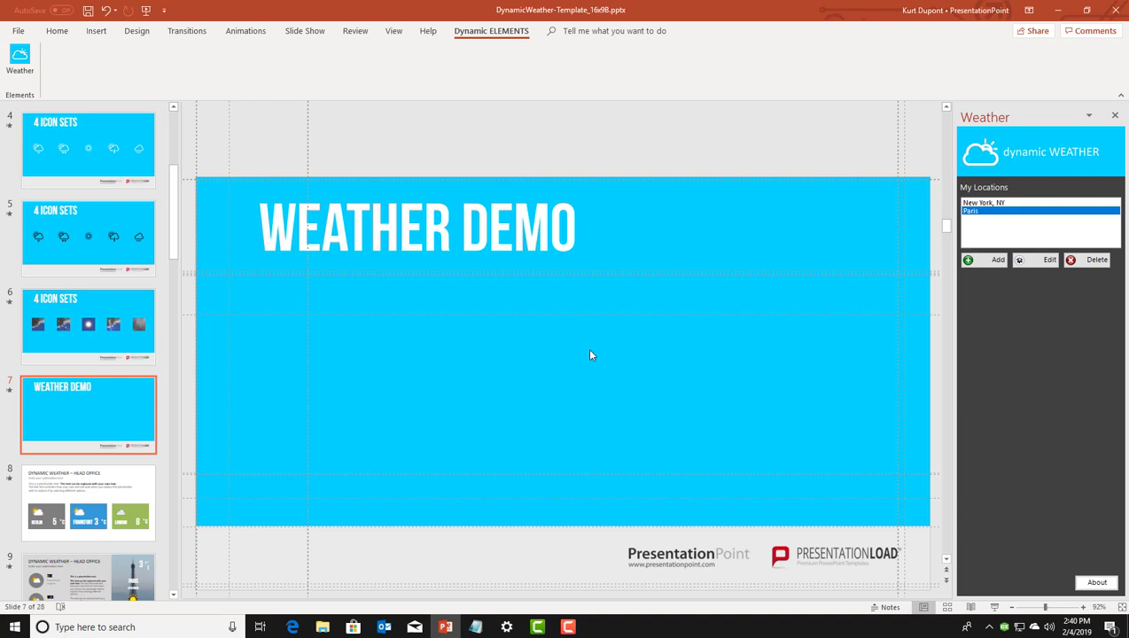
pyautogui.click(551, 229)
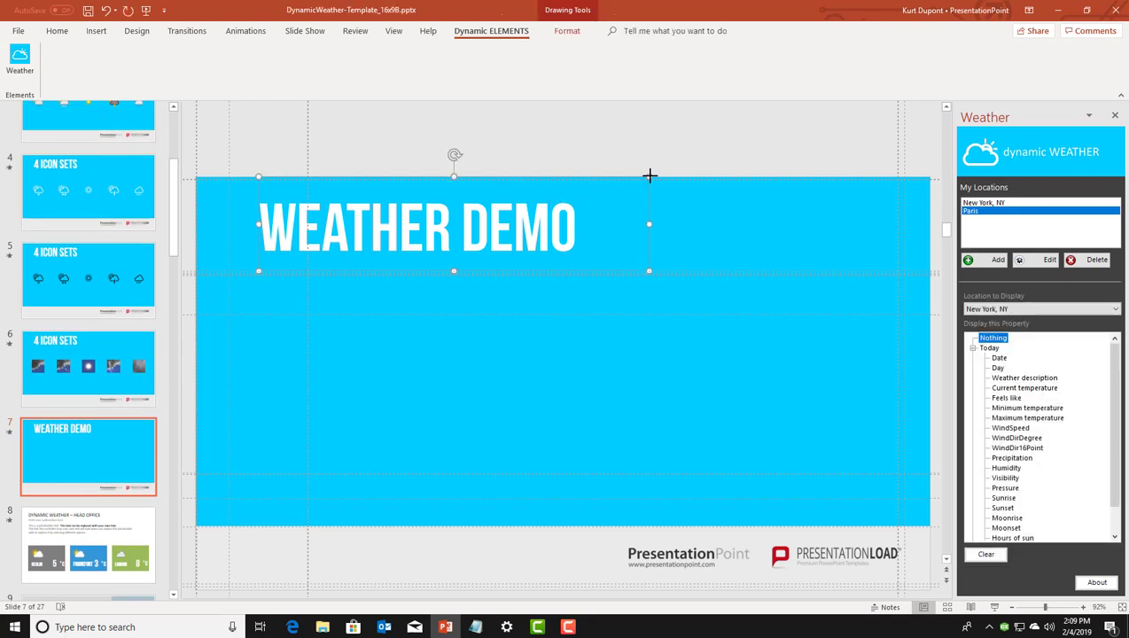
# Duplicate the title below itself and turn the copy into a narrow '99' text box
pyautogui.hotkey('ctrl', 'd')
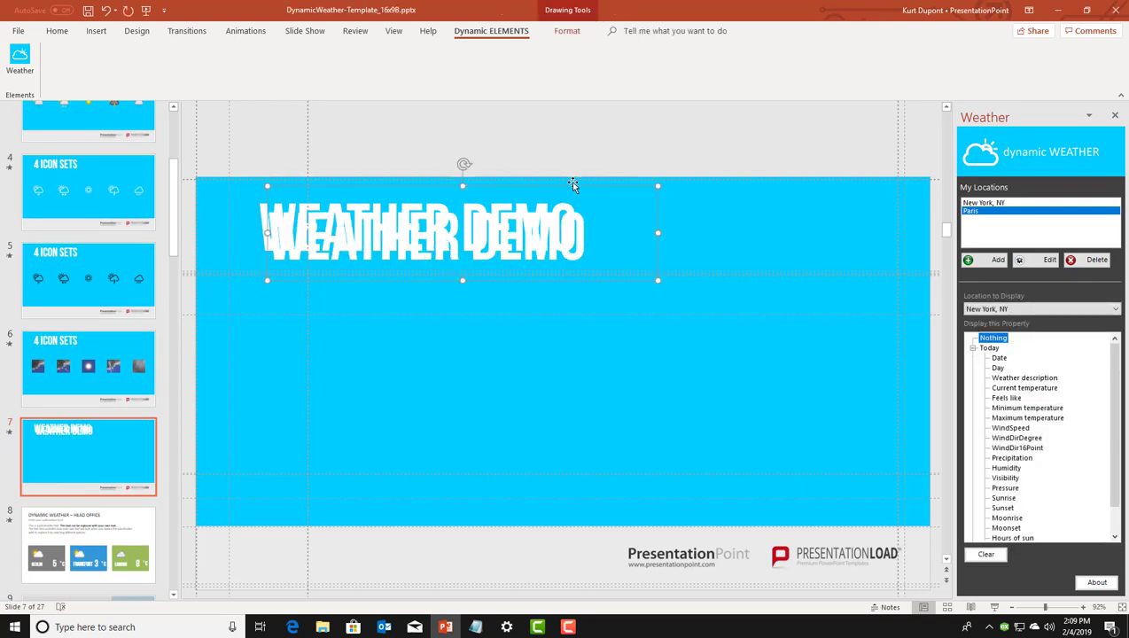
pyautogui.moveTo(573, 183); pyautogui.dragTo(564, 268)
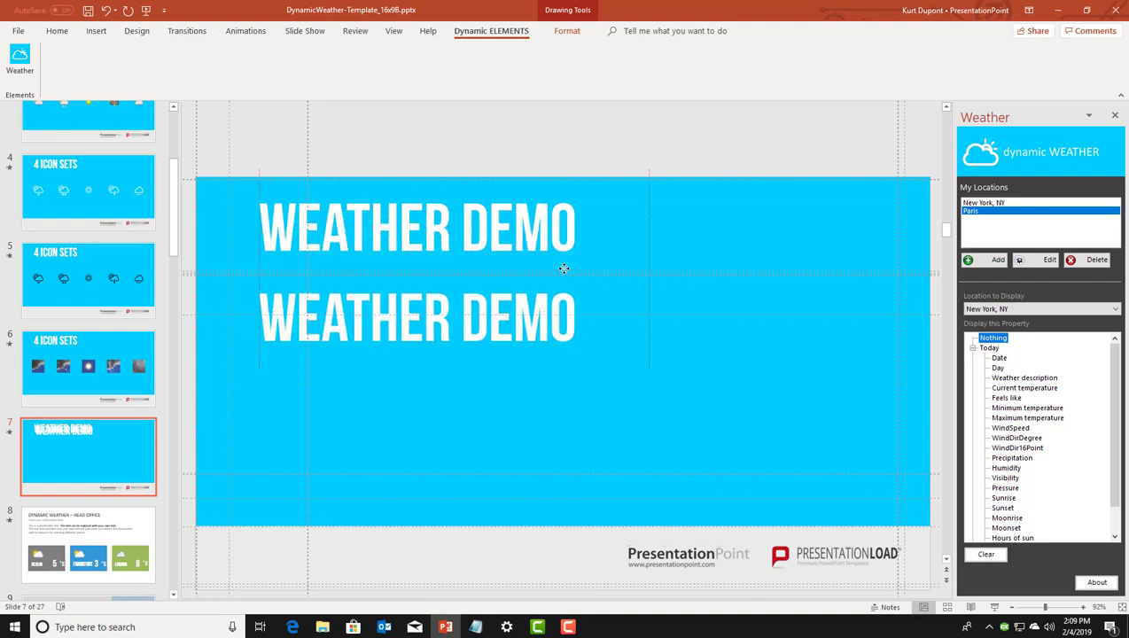
pyautogui.doubleClick(536, 313)
pyautogui.press('BackSpace')
pyautogui.hotkey('ctrl', 'a')
pyautogui.write('99')
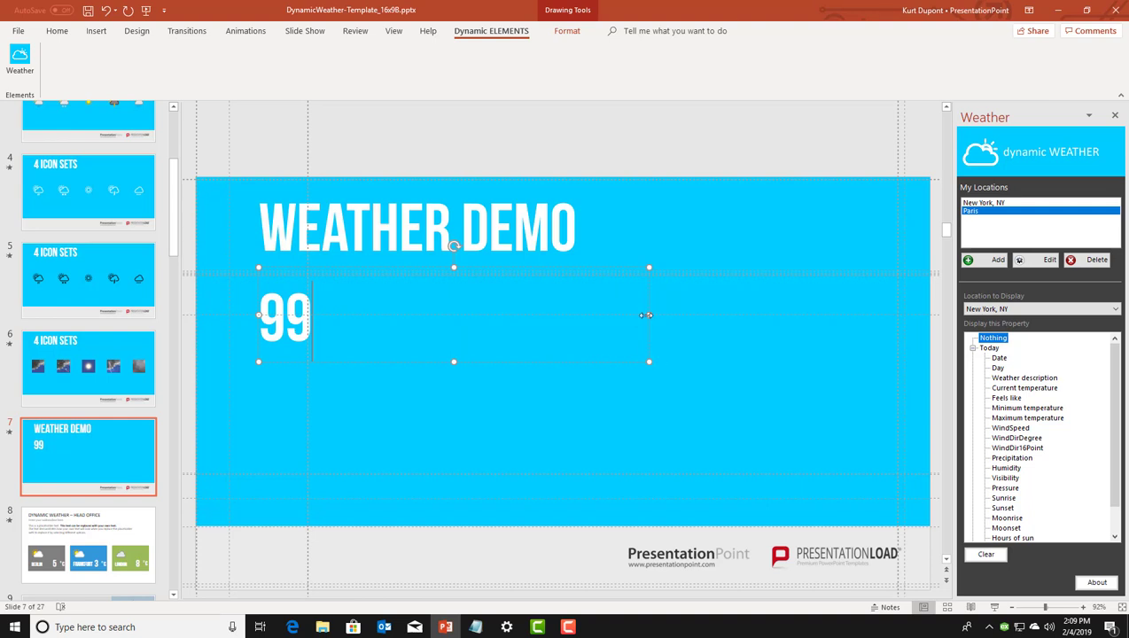
pyautogui.moveTo(646, 316); pyautogui.dragTo(325, 320)
# Add a '°F' box beside the 99 and right-align the 99 against it
pyautogui.hotkey('ctrl', 'd')
pyautogui.moveTo(303, 361); pyautogui.dragTo(364, 271)
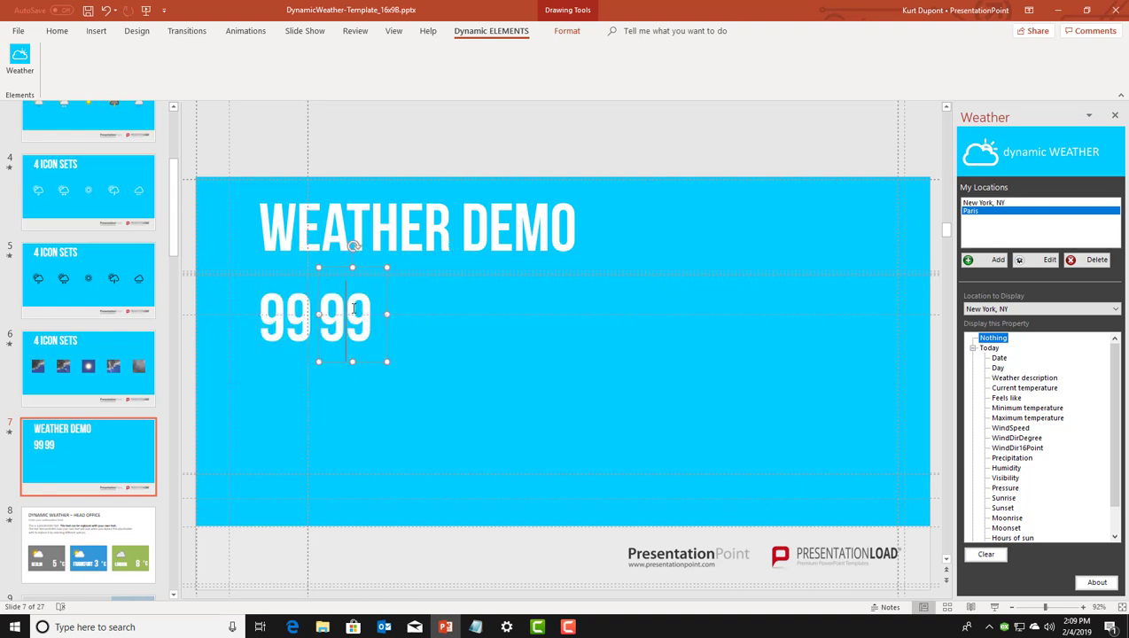
pyautogui.doubleClick(354, 308)
pyautogui.write('°F')
pyautogui.click(279, 308)
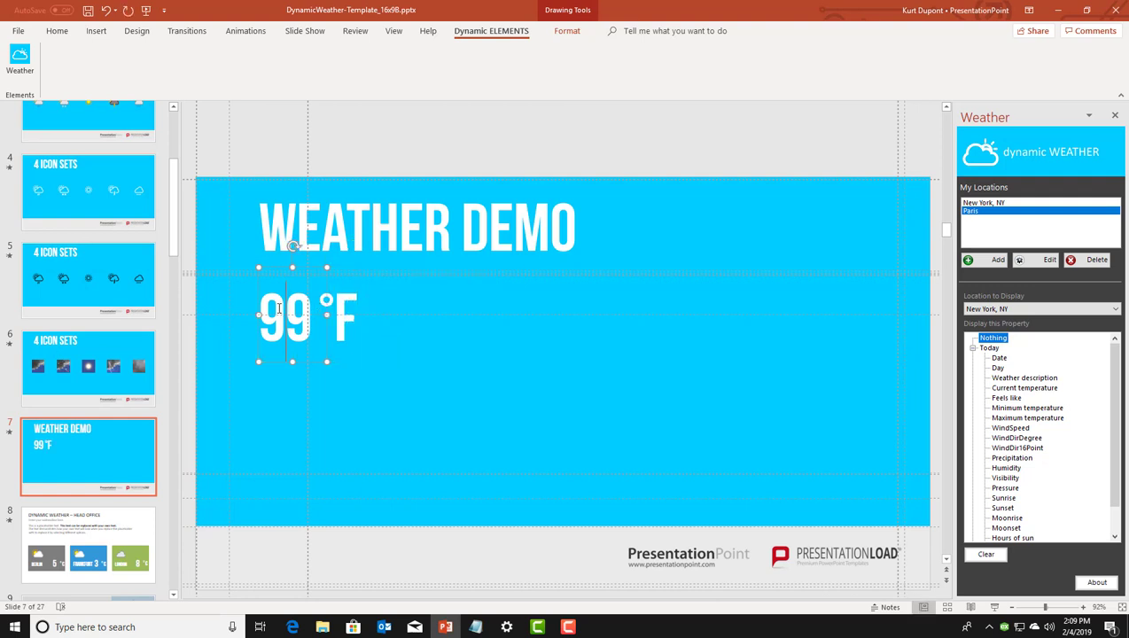
pyautogui.click(57, 30)
pyautogui.click(394, 73)
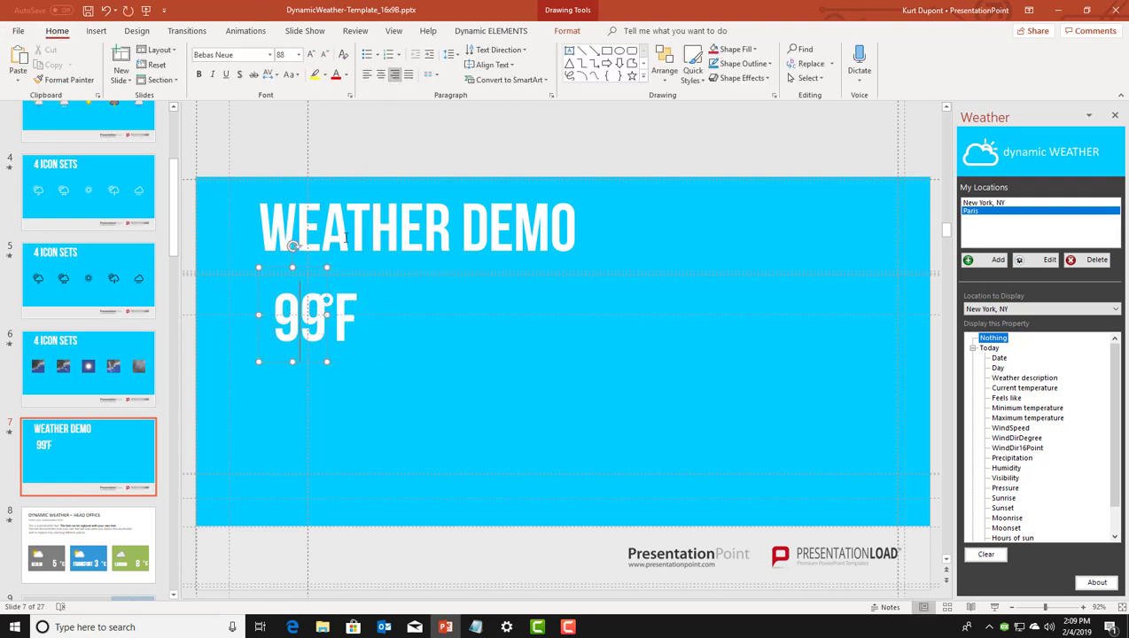
pyautogui.click(280, 282)
pyautogui.press('Escape')
pyautogui.press('Left')
pyautogui.press('Left')
pyautogui.press('Left')
pyautogui.press('Right')
pyautogui.press('Right')
pyautogui.press('Right')
pyautogui.press('Right')
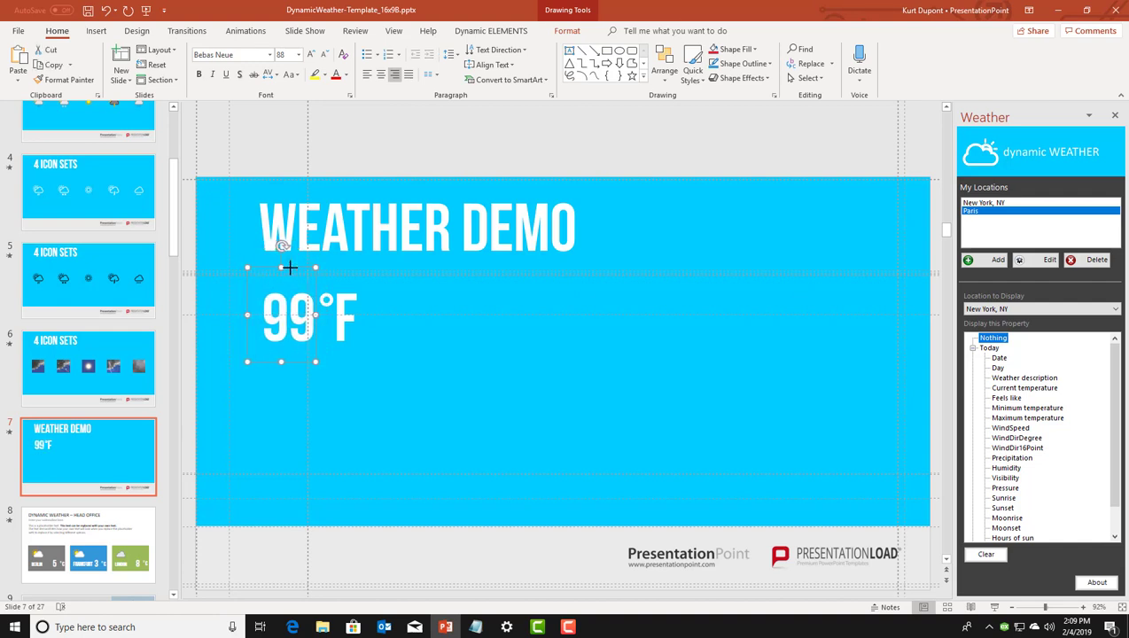
# Link the 99 box to New York, NY's current temperature, now showing 42
pyautogui.click(1014, 312)
pyautogui.click(992, 321)
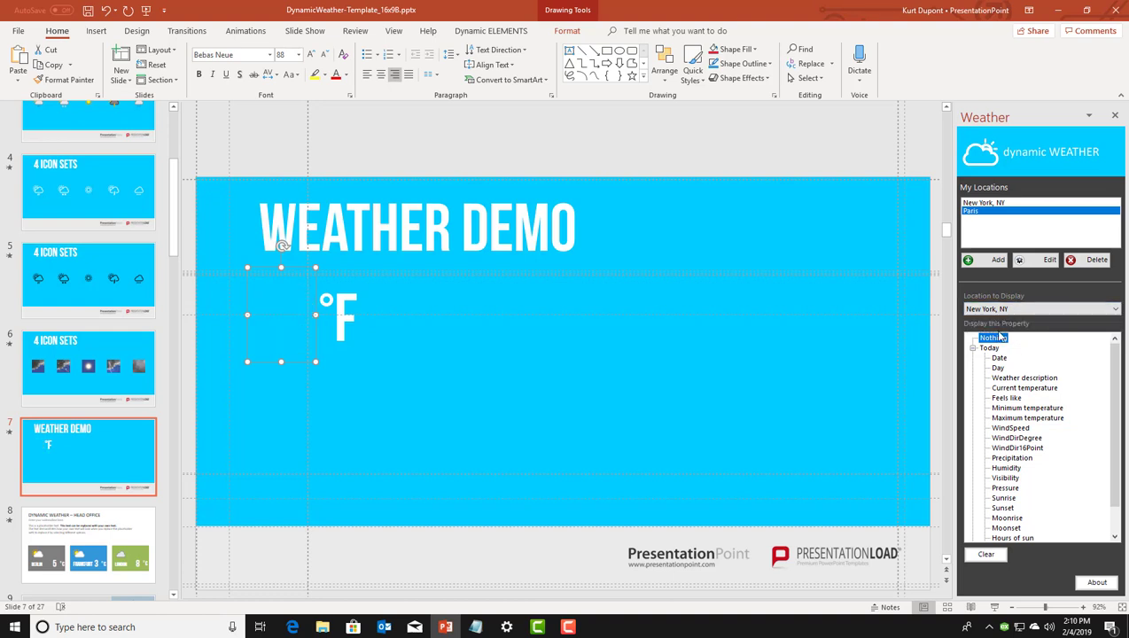
pyautogui.click(996, 348)
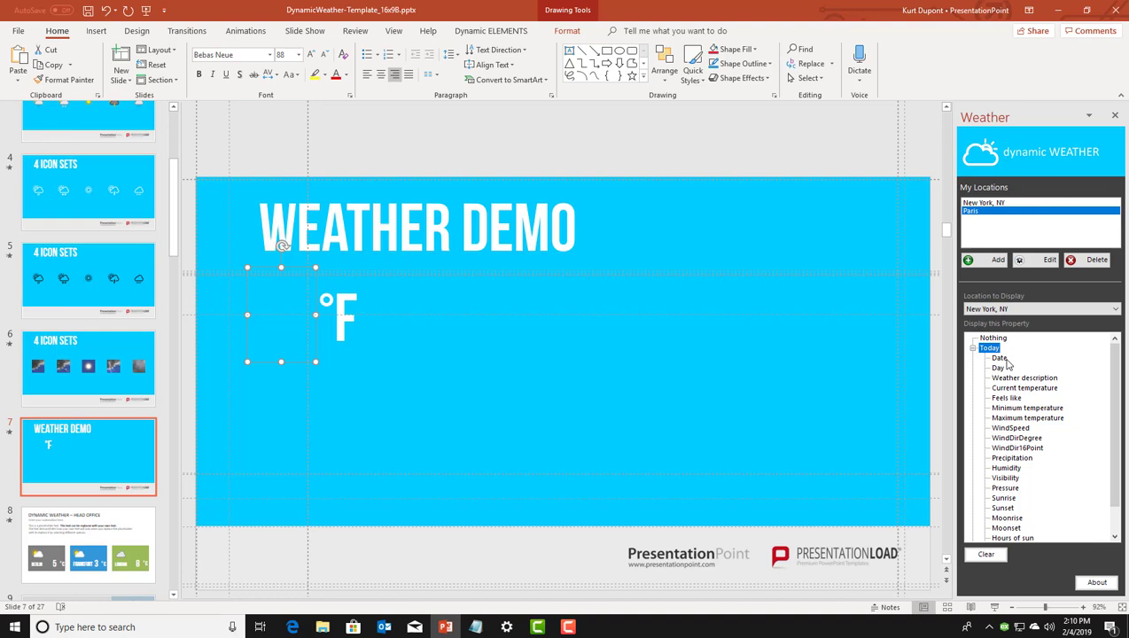
pyautogui.click(1011, 388)
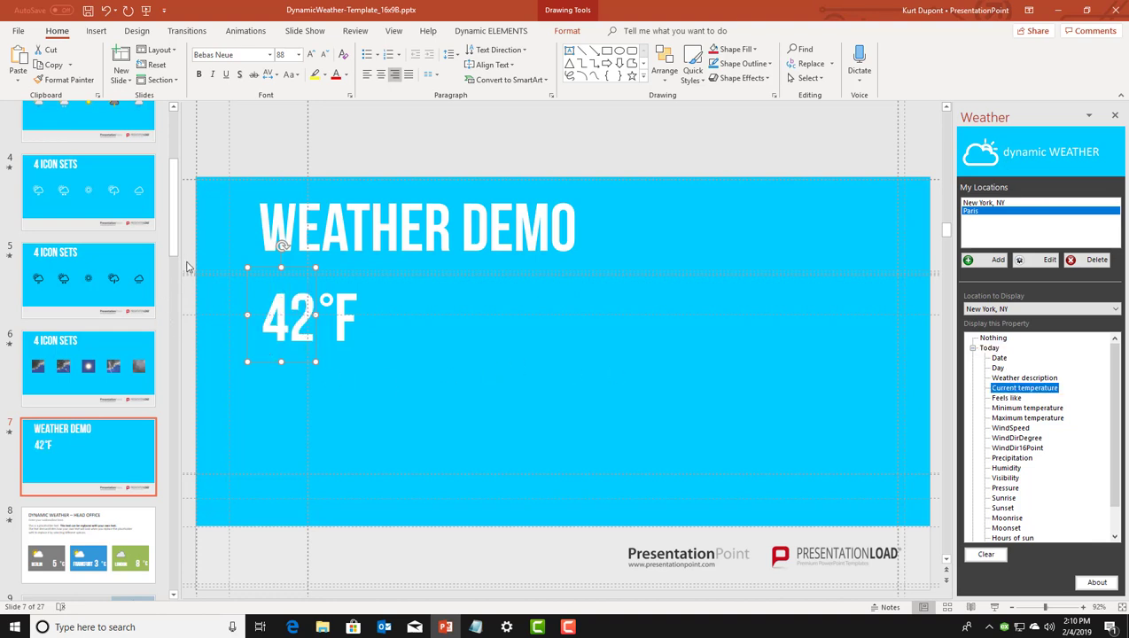
# Duplicate both temperature boxes to the right and set the copy's location to Paris
pyautogui.moveTo(189, 263); pyautogui.dragTo(410, 415)
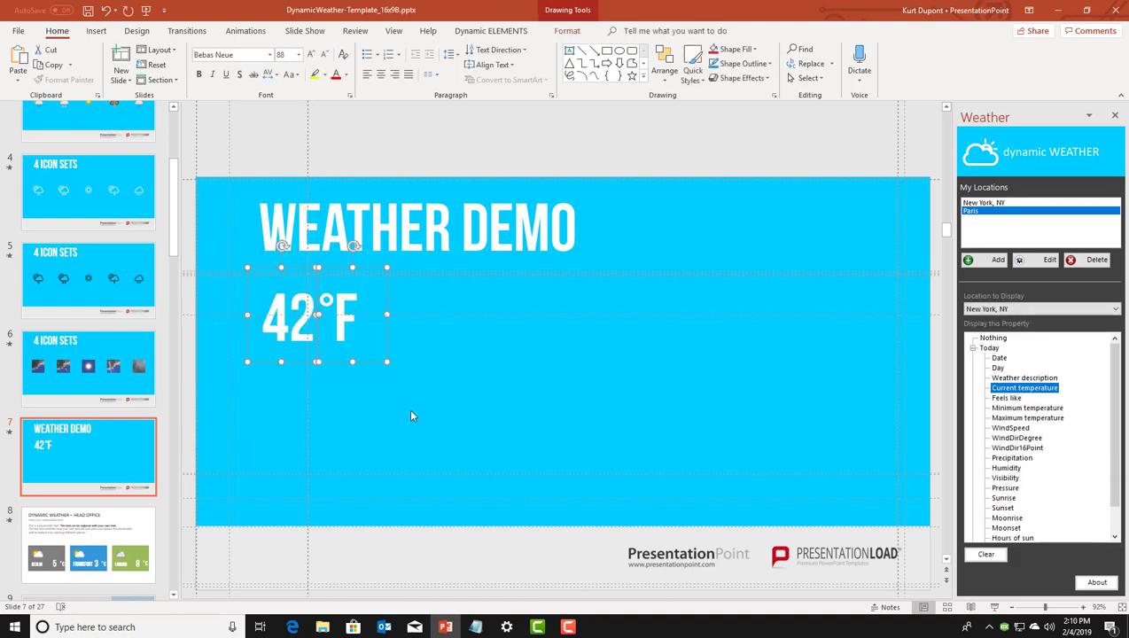
pyautogui.hotkey('ctrl', 'd')
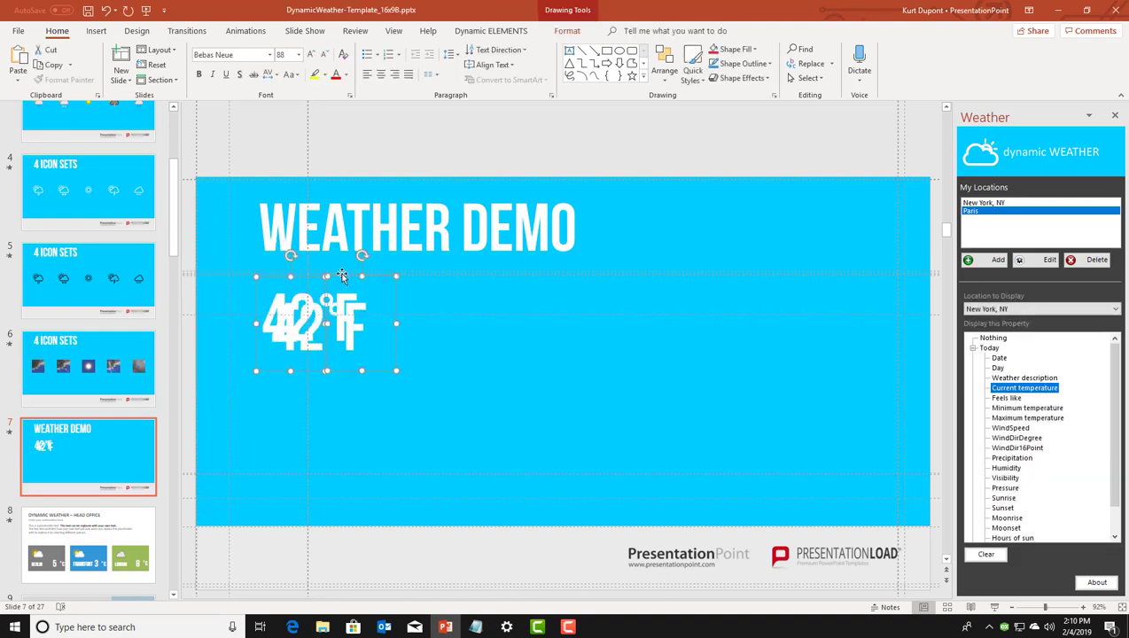
pyautogui.moveTo(342, 277); pyautogui.dragTo(628, 268)
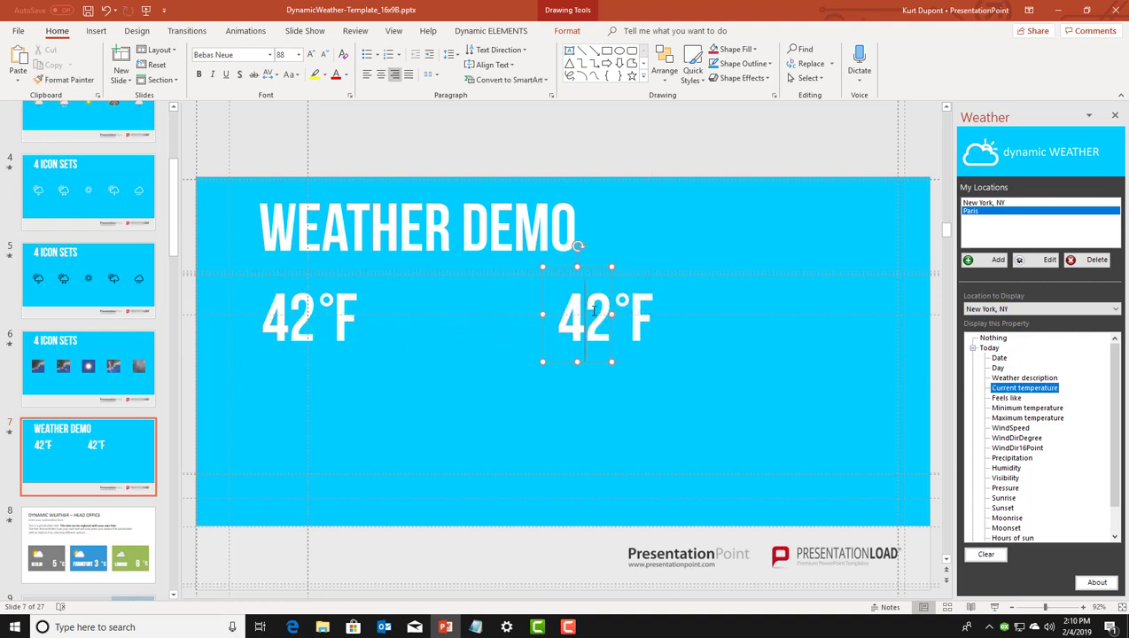
pyautogui.click(975, 310)
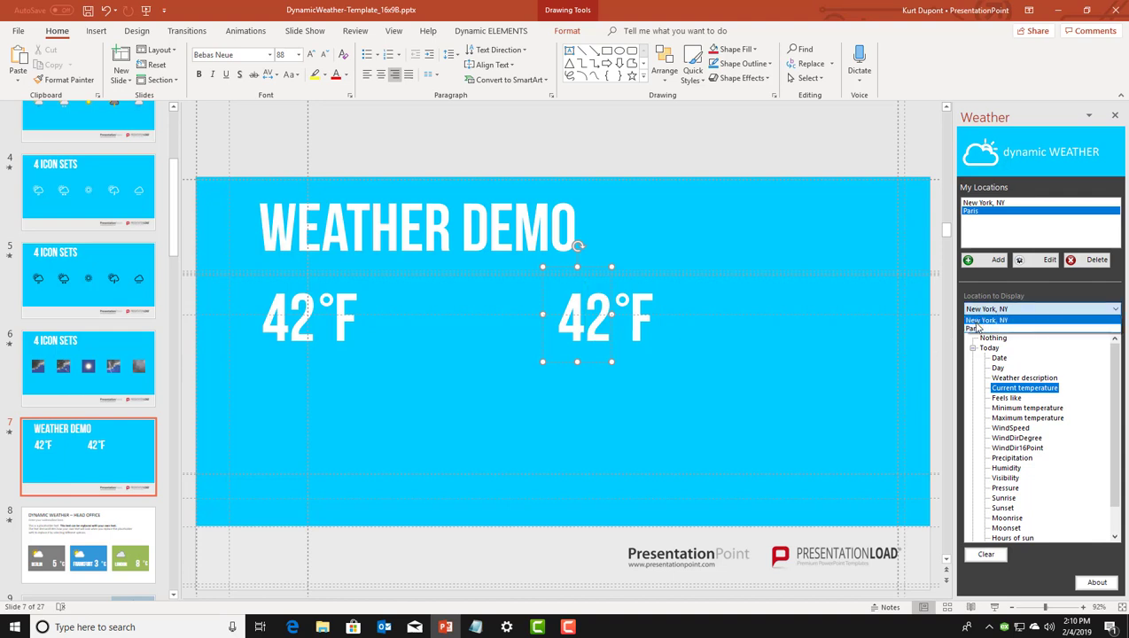
pyautogui.click(975, 329)
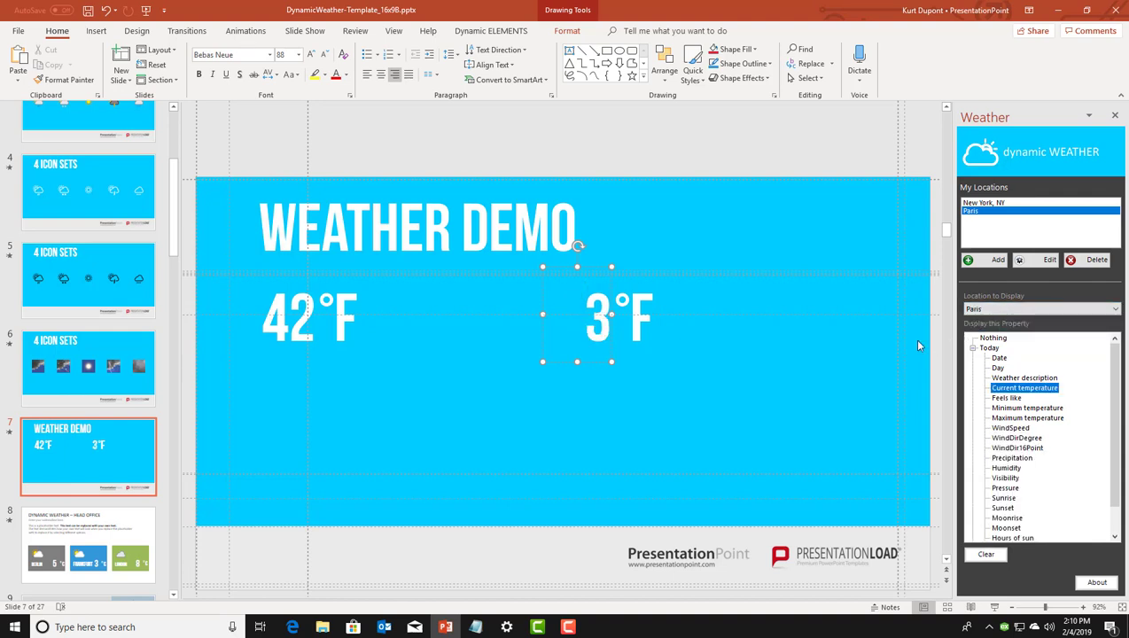
# Change the copy's unit from F to C, then copy the 42 box below
pyautogui.click(629, 317)
pyautogui.moveTo(631, 310); pyautogui.dragTo(656, 310)
pyautogui.write('C')
pyautogui.click(308, 316)
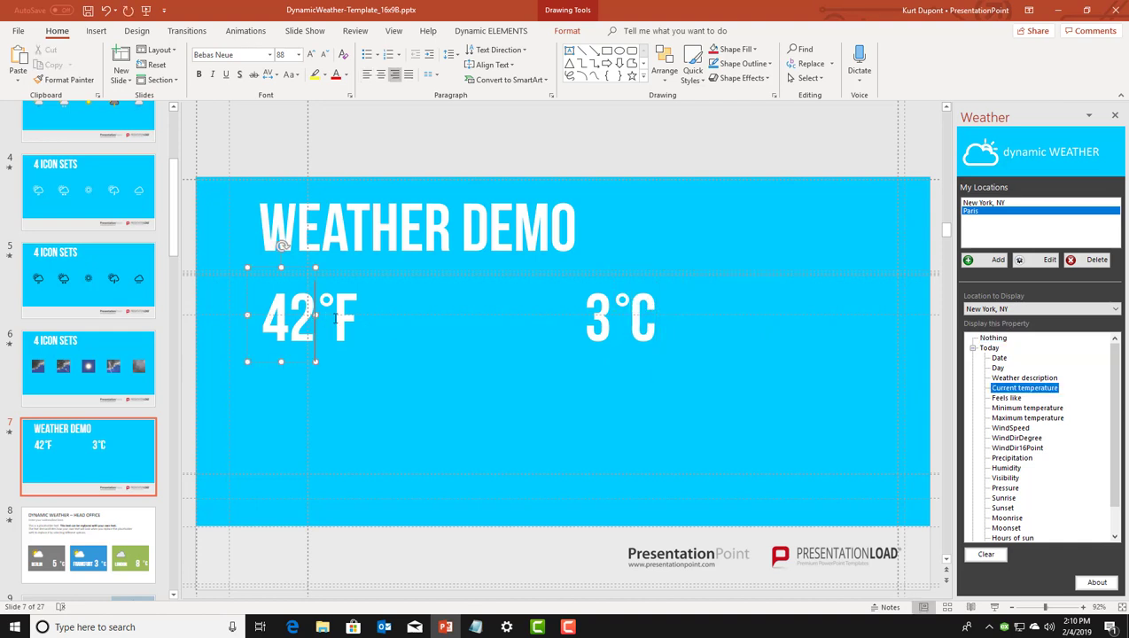
pyautogui.moveTo(311, 268); pyautogui.dragTo(305, 333)
# Widen and left-align the lower box, link it to New York's description SUNNY, and align it under 42°F
pyautogui.moveTo(313, 377); pyautogui.dragTo(569, 383)
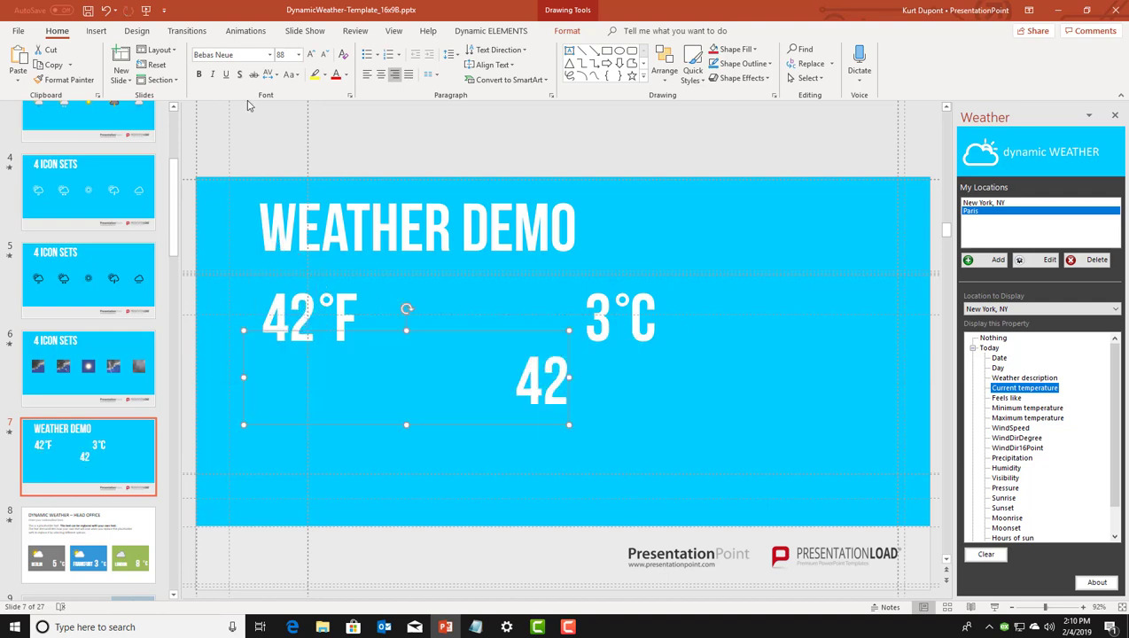
pyautogui.click(369, 75)
pyautogui.click(994, 378)
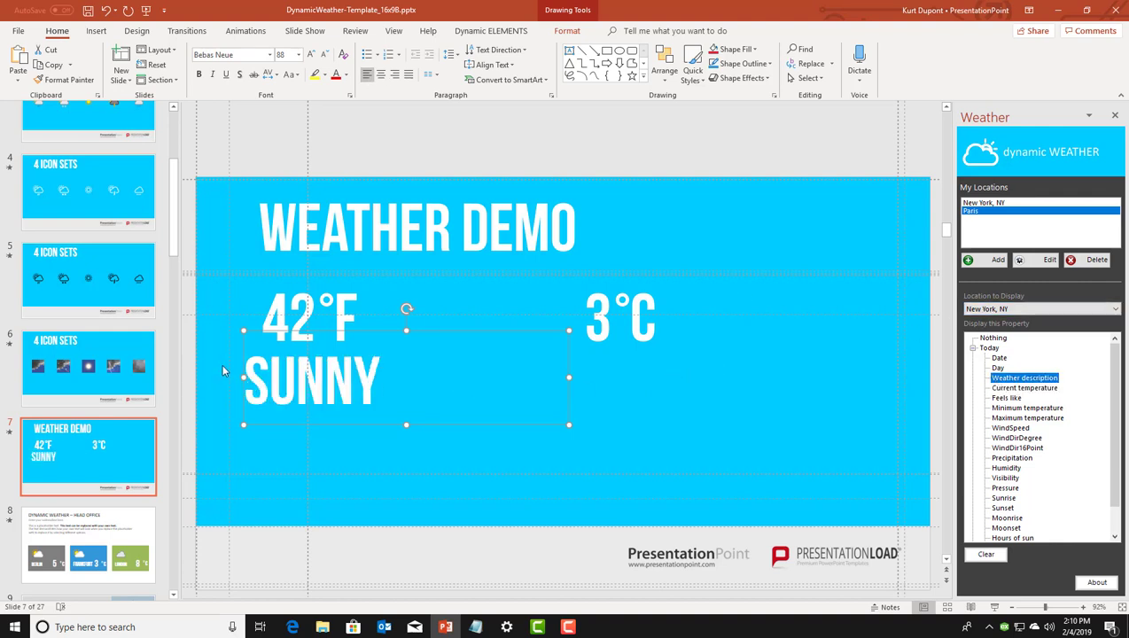
pyautogui.moveTo(241, 374); pyautogui.dragTo(256, 374)
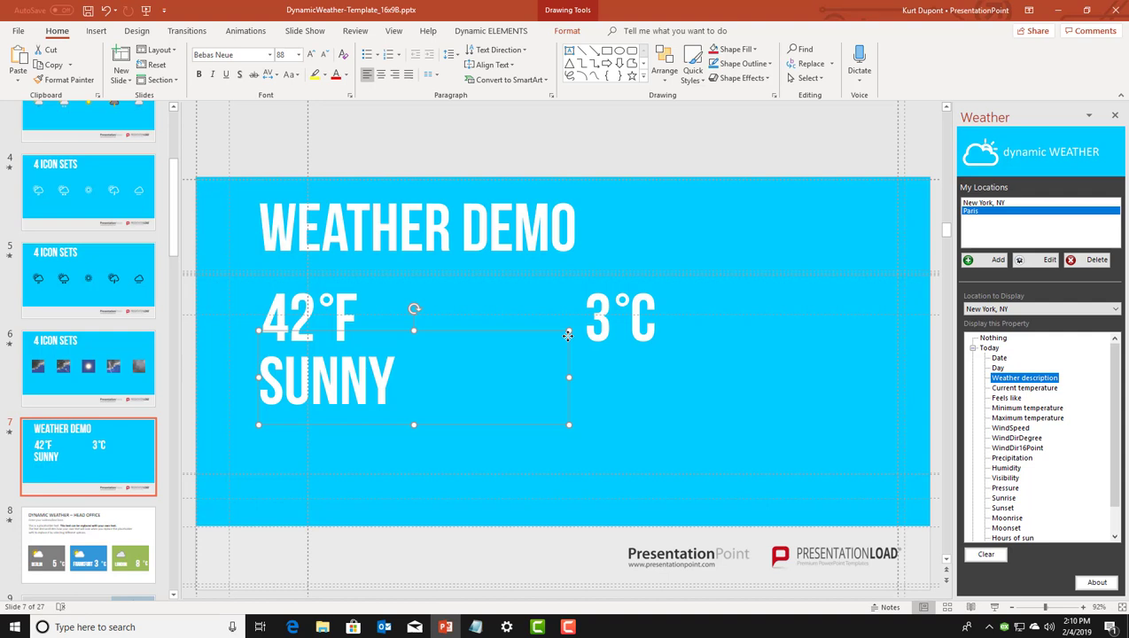
# Copy the SUNNY box under 3°C and switch its location to Paris, showing ENSOLEILLÉ
pyautogui.moveTo(567, 335); pyautogui.dragTo(572, 363)
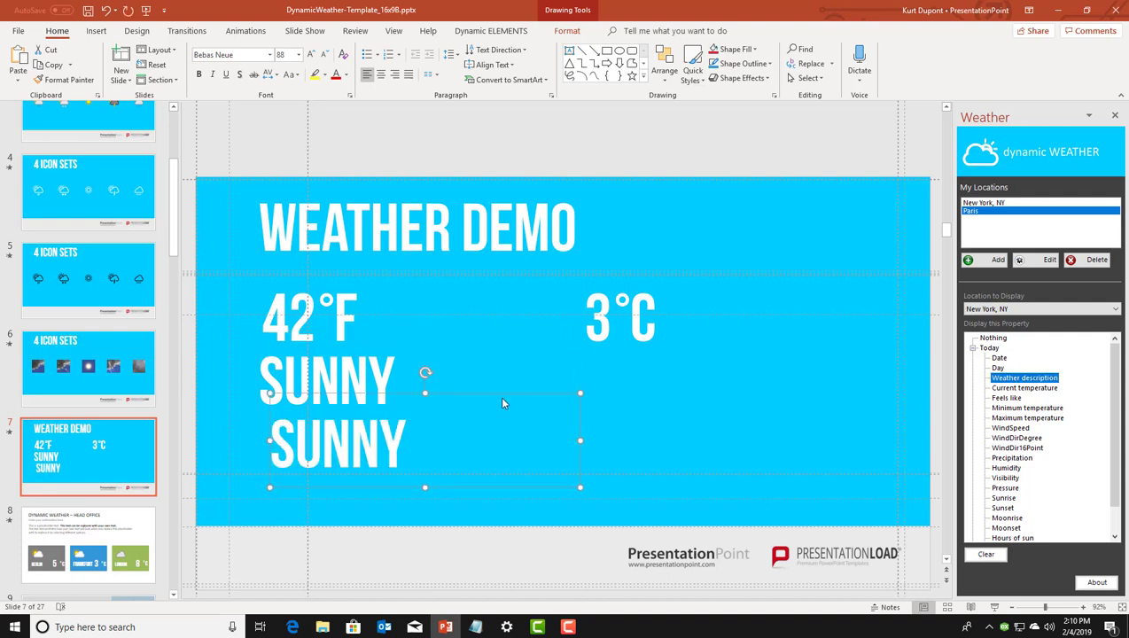
pyautogui.moveTo(499, 391); pyautogui.dragTo(815, 331)
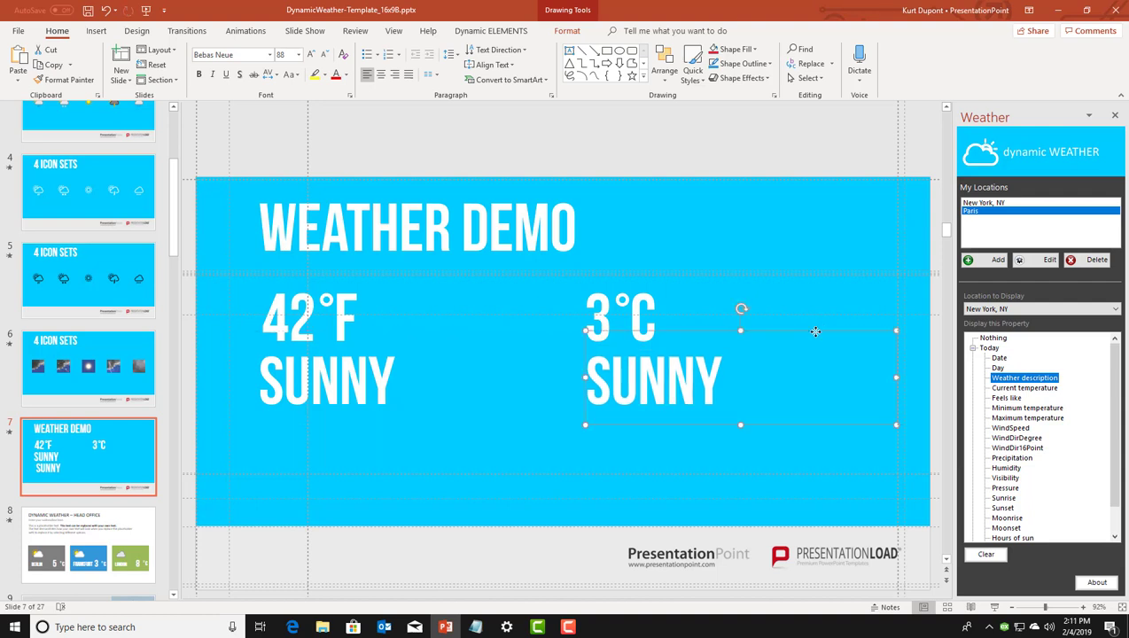
pyautogui.click(1010, 308)
pyautogui.click(997, 328)
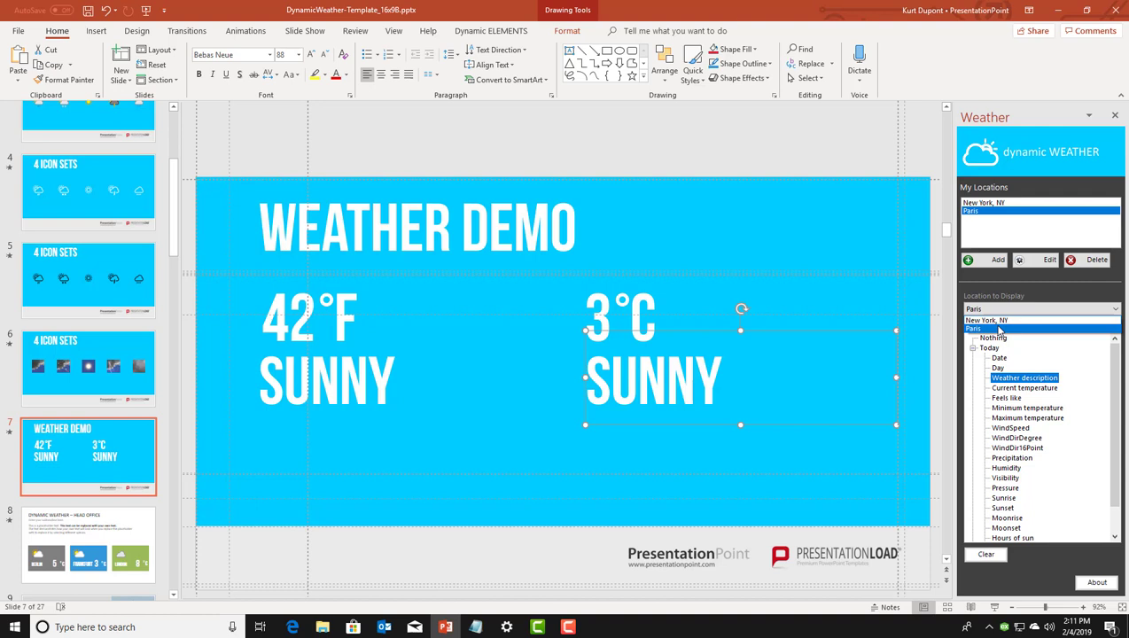
pyautogui.click(460, 449)
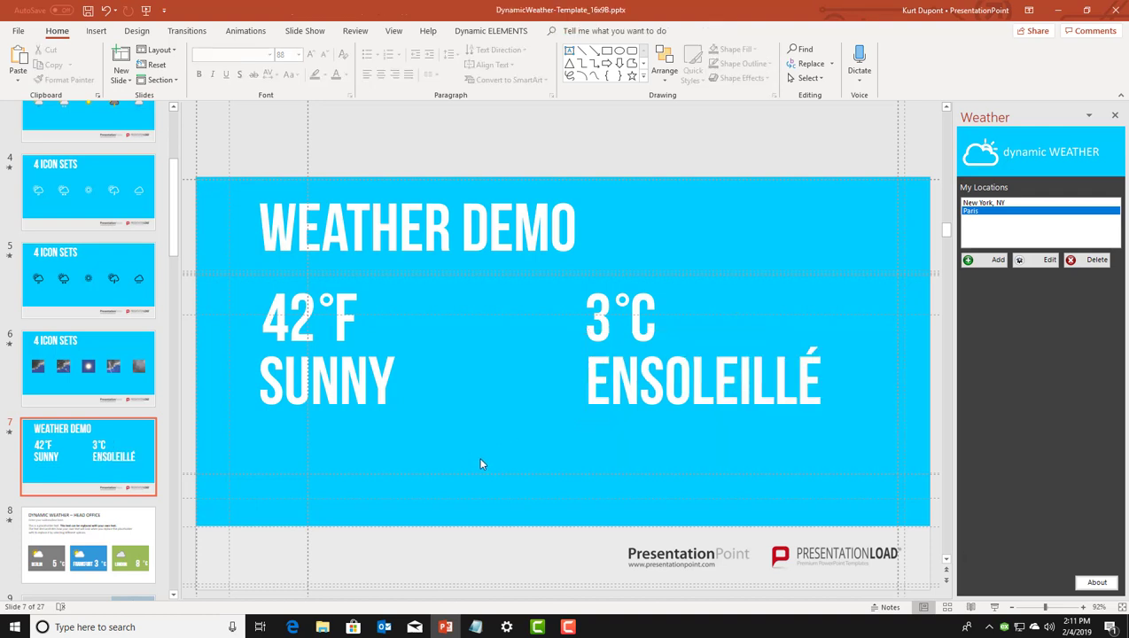
# Insert np.png, shrink it to a small square, and place it under SUNNY
pyautogui.click(89, 35)
pyautogui.click(87, 56)
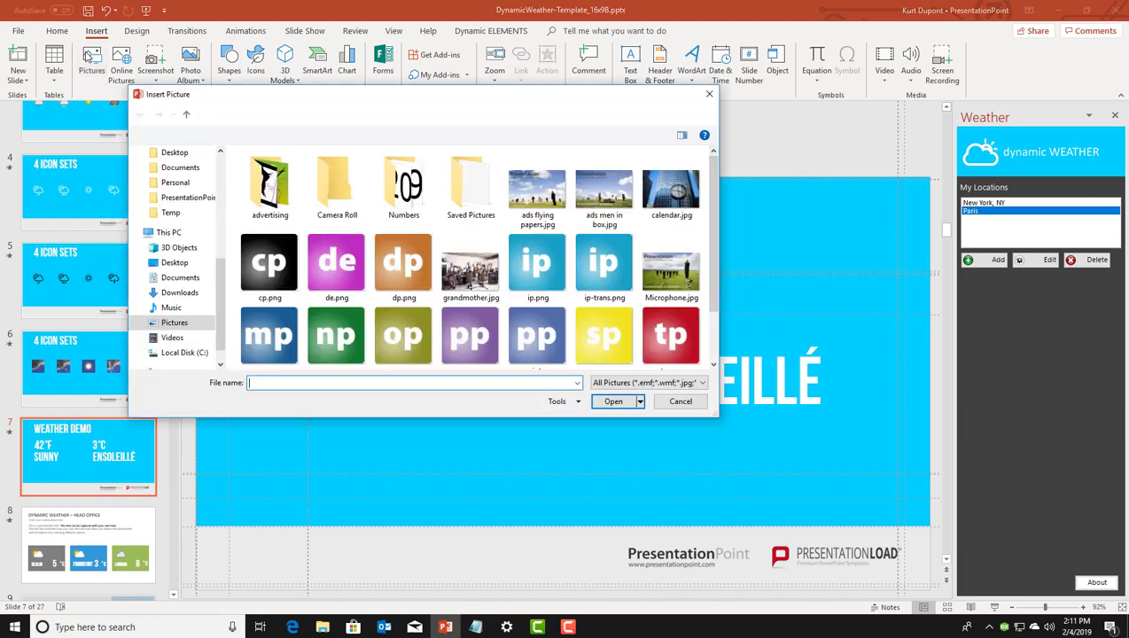
pyautogui.doubleClick(339, 324)
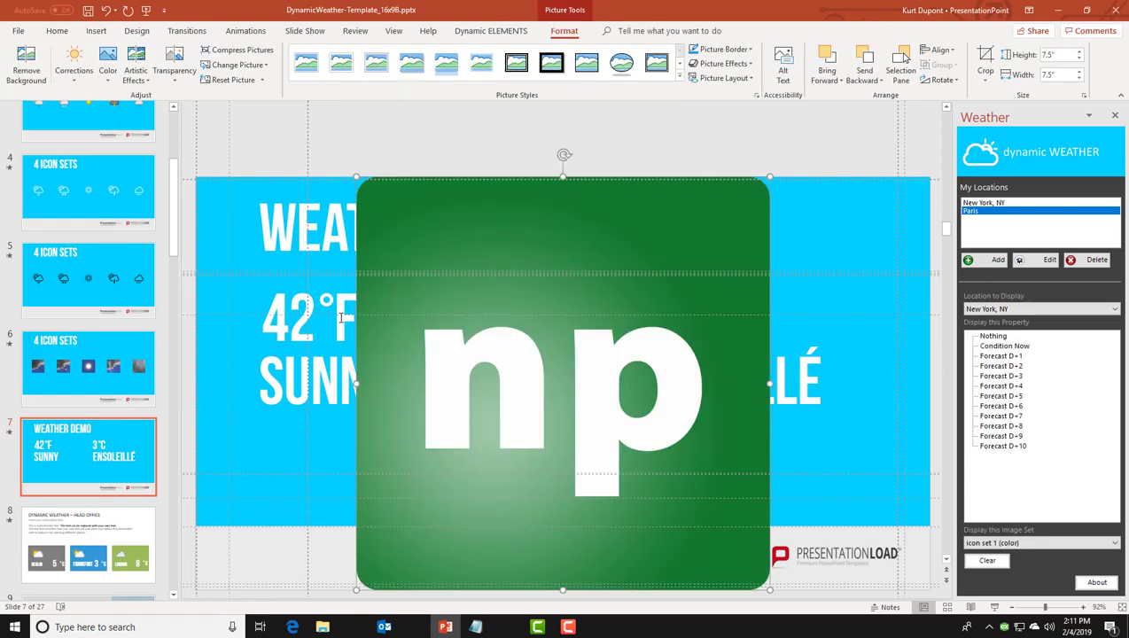
pyautogui.moveTo(768, 590); pyautogui.dragTo(431, 254)
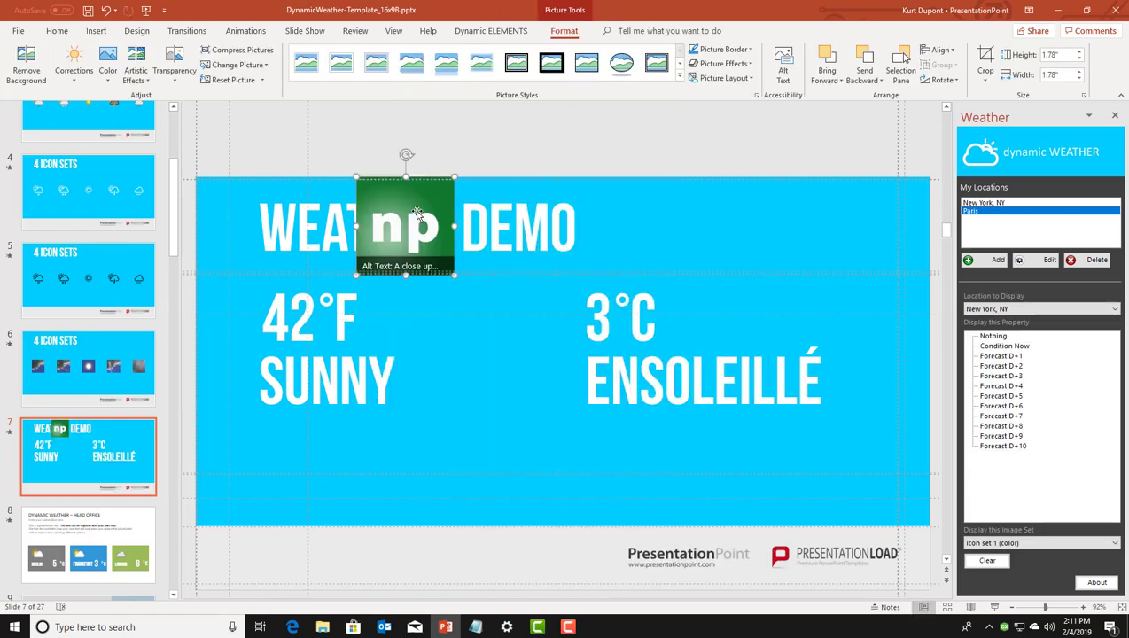
pyautogui.moveTo(415, 218); pyautogui.dragTo(322, 456)
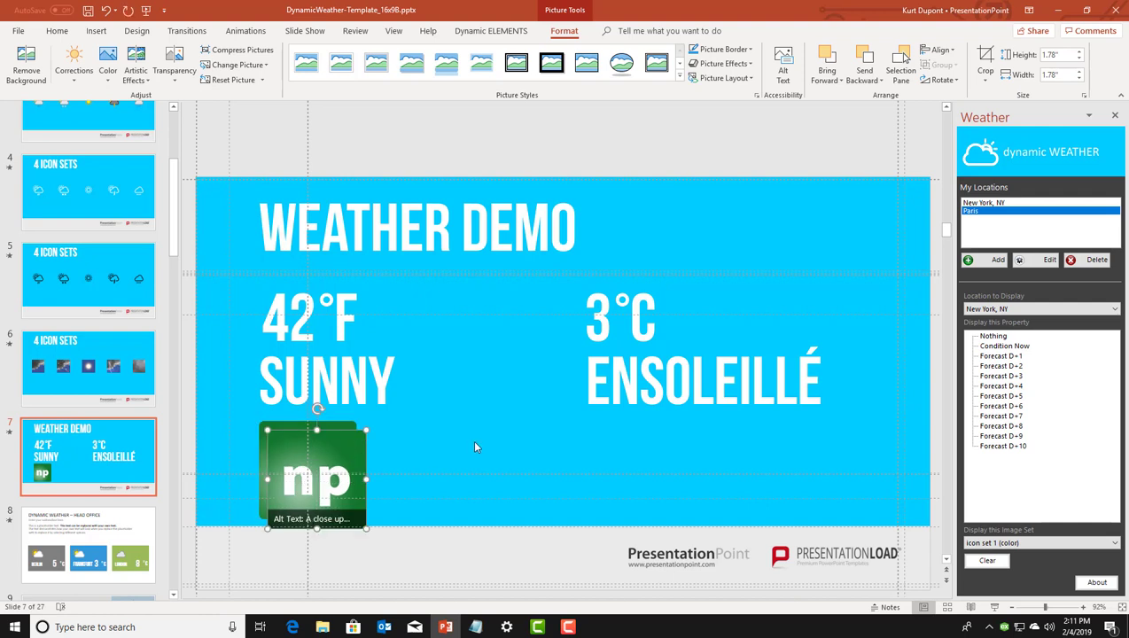
# Copy the np picture under ENSOLEILLÉ, aligned with the first one
pyautogui.moveTo(359, 448); pyautogui.dragTo(797, 429)
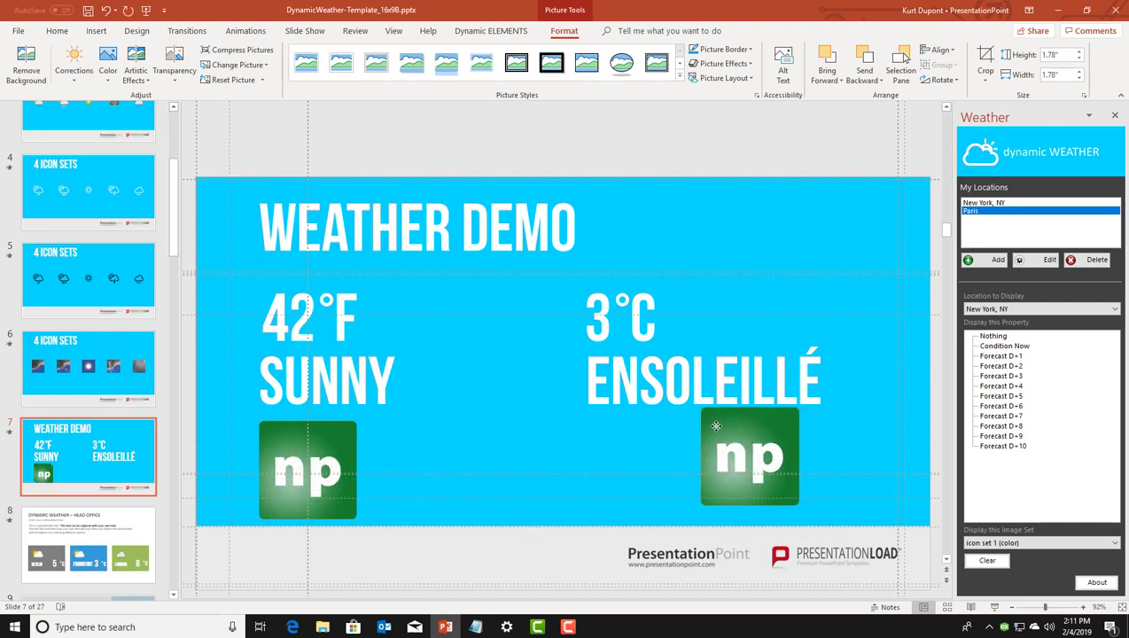
pyautogui.moveTo(710, 427); pyautogui.dragTo(666, 436)
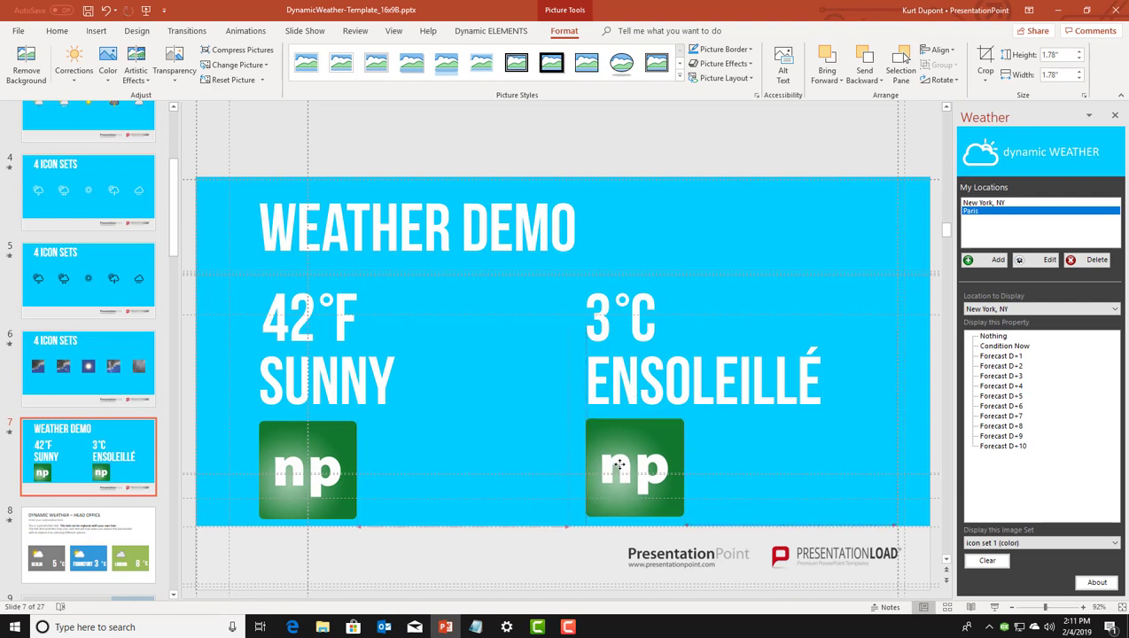
pyautogui.moveTo(618, 465); pyautogui.dragTo(619, 468)
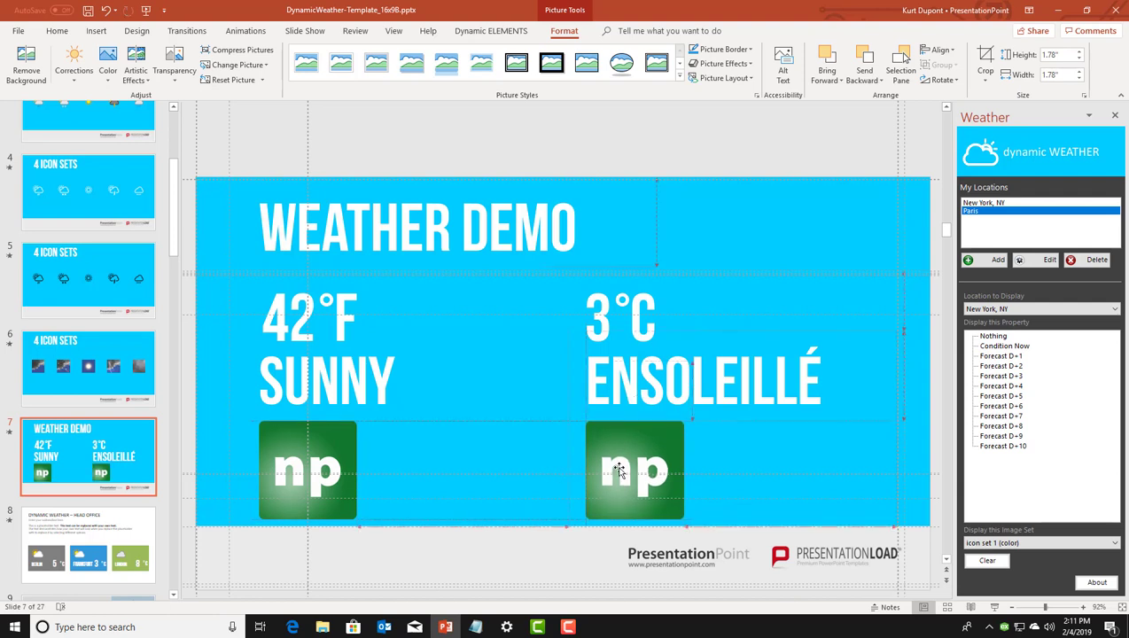
# Turn the left picture into New York, NY's current condition icon
pyautogui.click(329, 439)
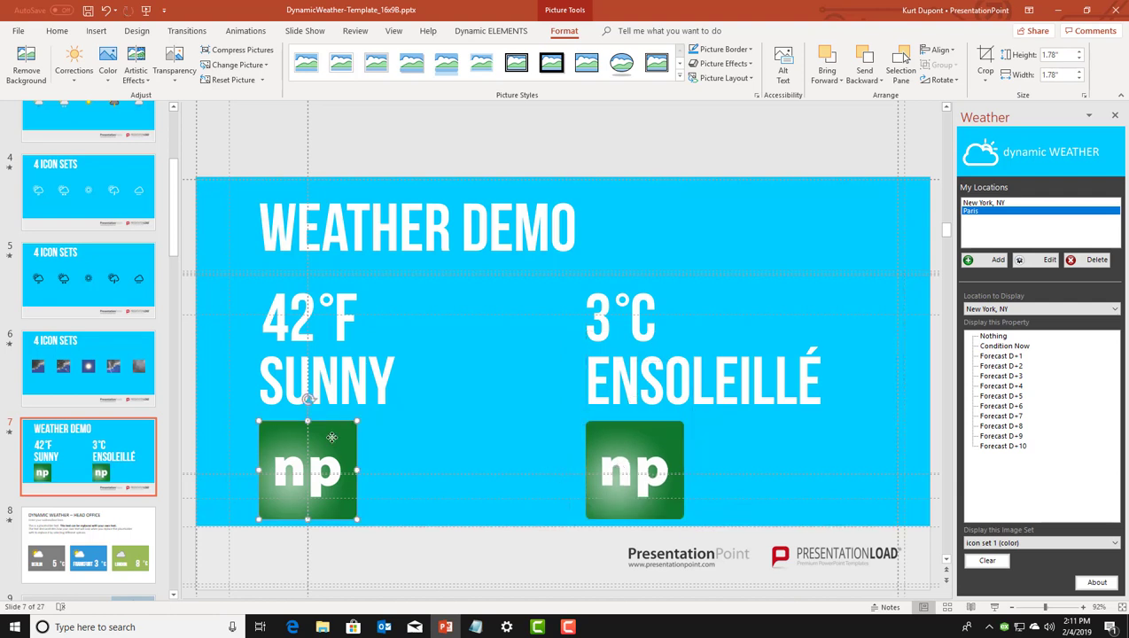
pyautogui.click(1019, 310)
pyautogui.click(1008, 321)
pyautogui.click(1003, 345)
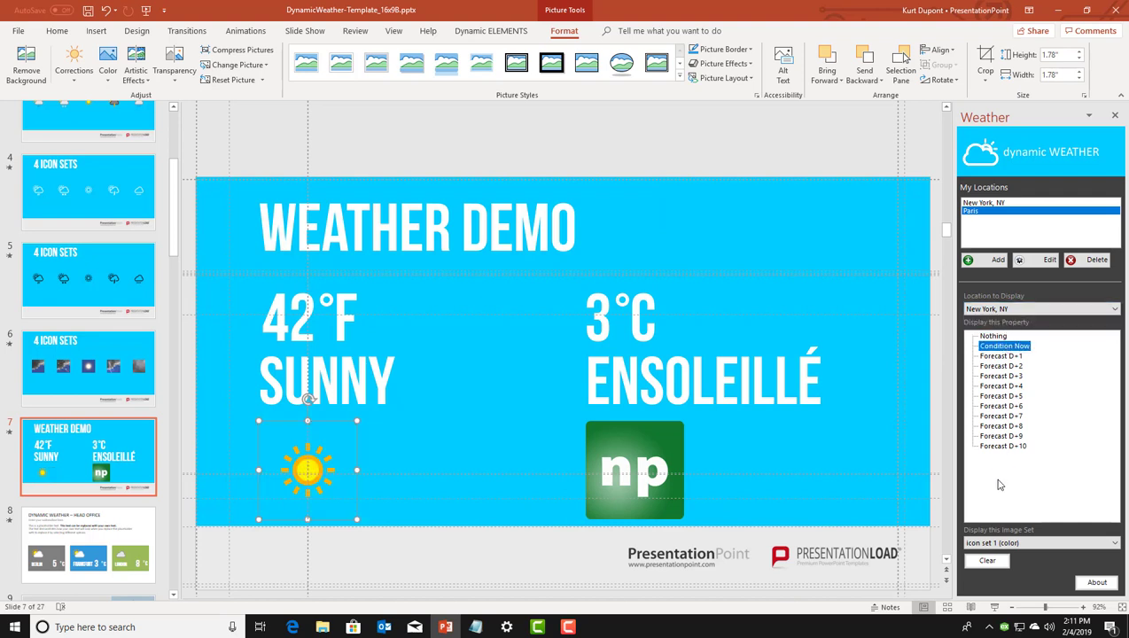
# Turn the right picture into Paris's current condition icon
pyautogui.click(680, 456)
pyautogui.click(988, 309)
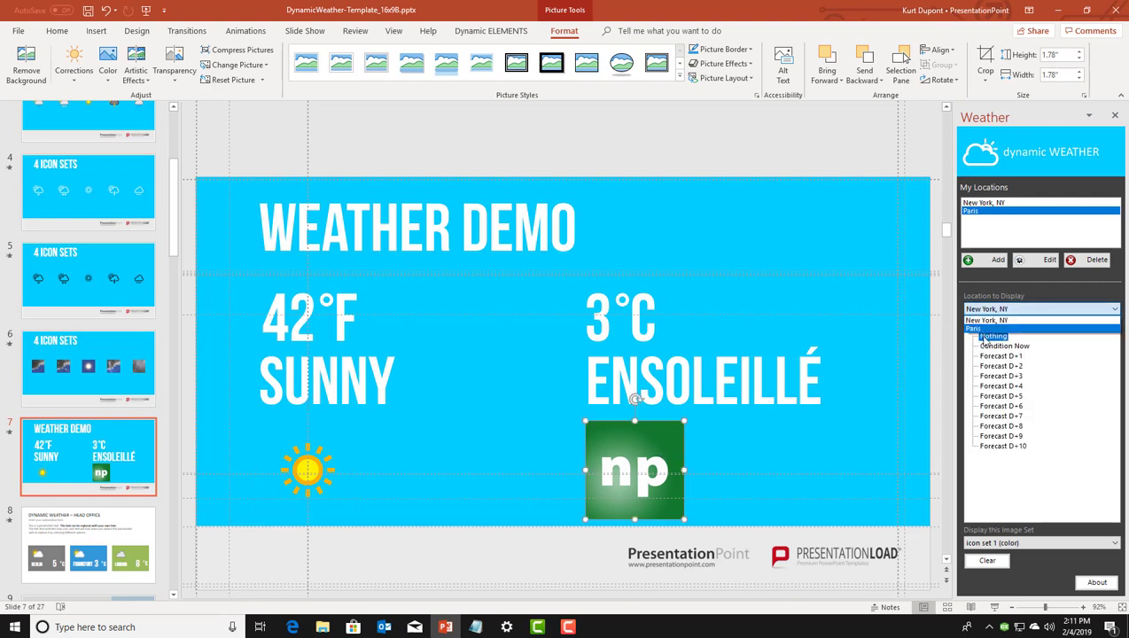
pyautogui.click(988, 331)
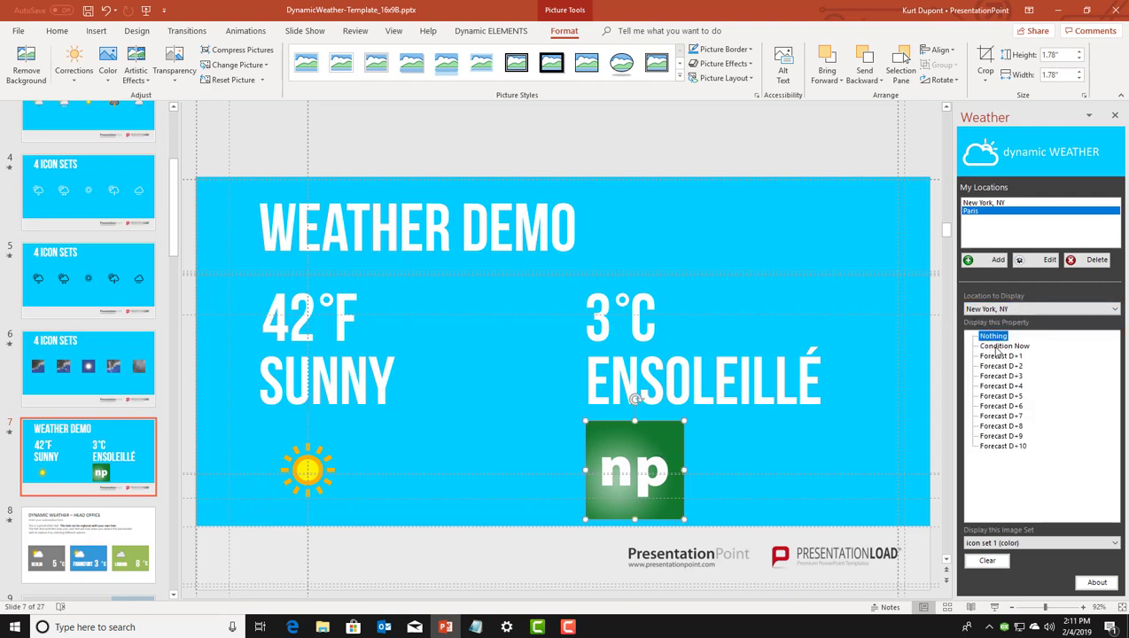
pyautogui.click(997, 347)
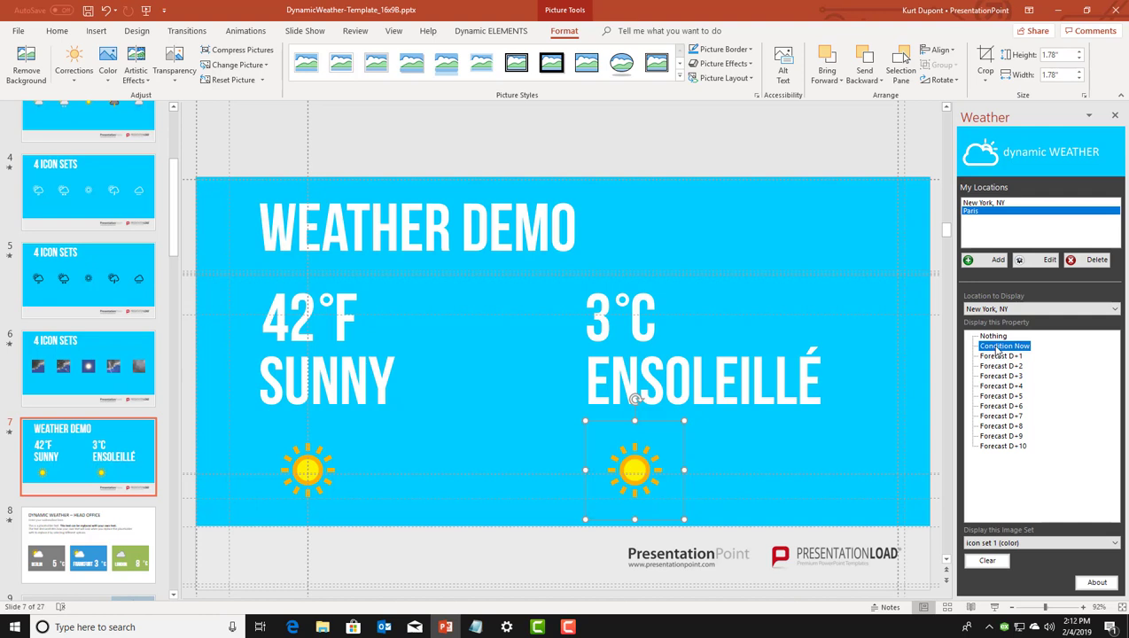
pyautogui.click(292, 472)
# Use the white icon set for New York's sun icon and the animated set for Paris's
pyautogui.click(988, 542)
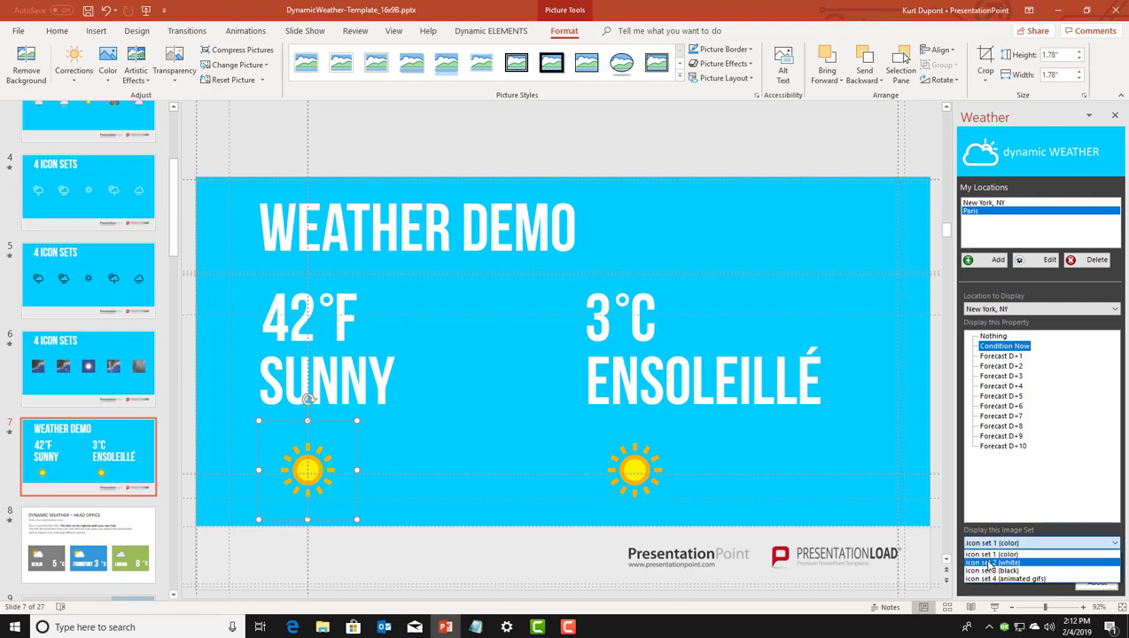
pyautogui.click(988, 565)
pyautogui.click(633, 474)
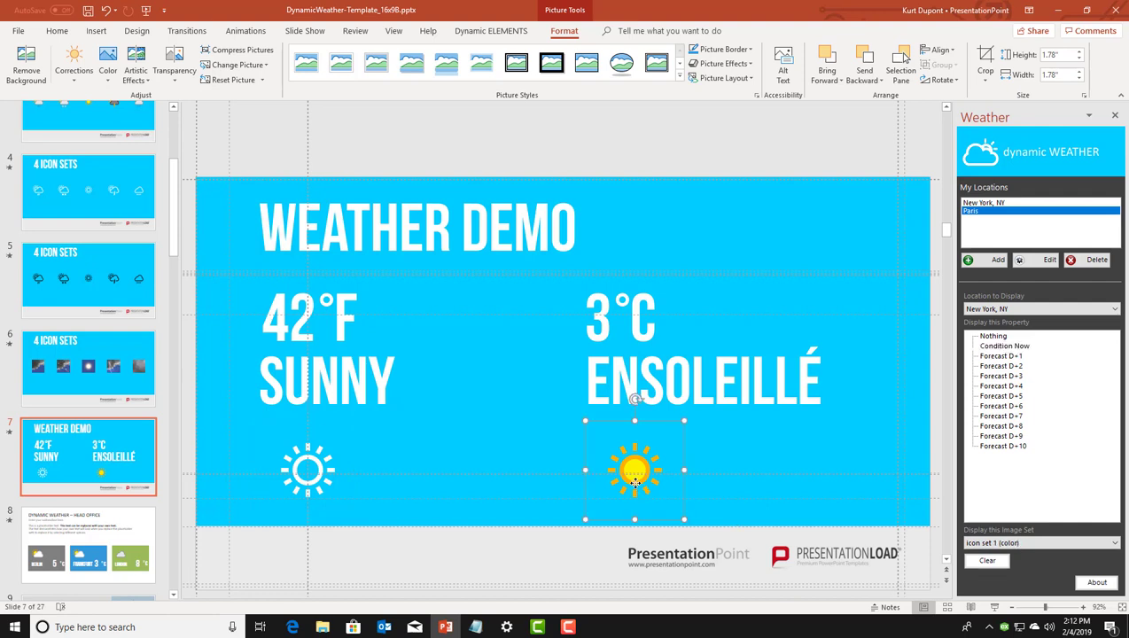
pyautogui.click(1009, 544)
pyautogui.click(993, 574)
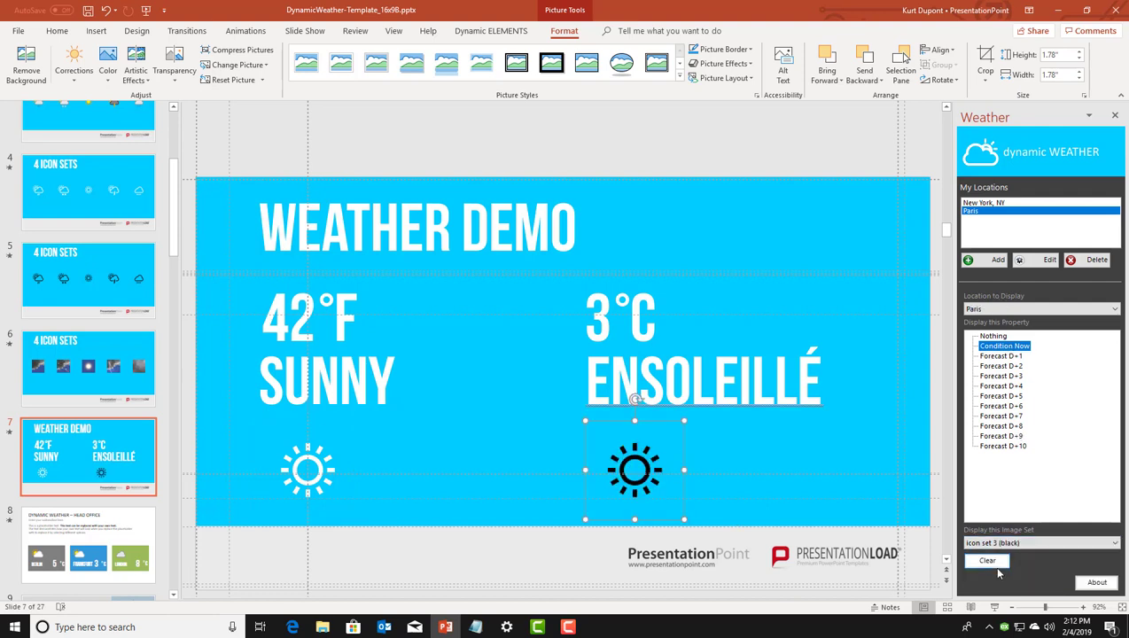
pyautogui.click(1010, 542)
pyautogui.click(986, 579)
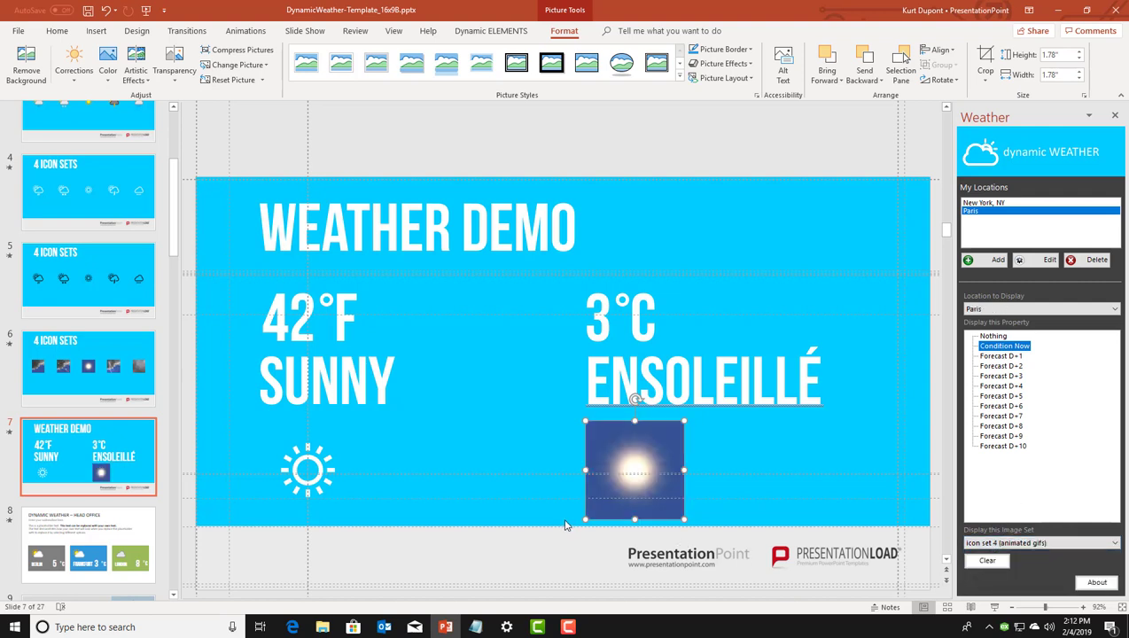